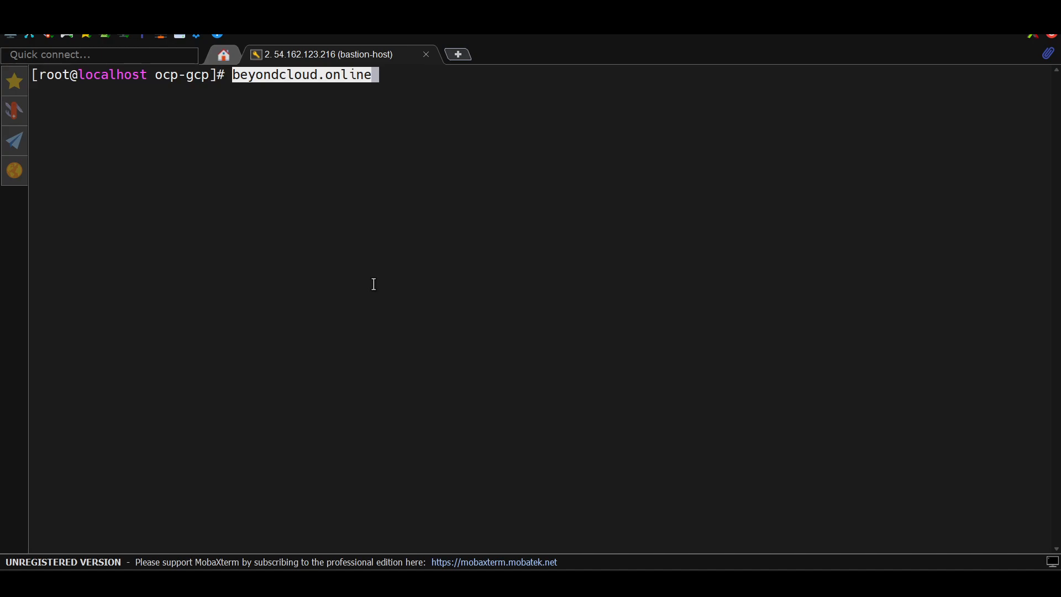
# Create the public gcloud DNS managed zone ocp-zone with DNS name "gcp.beyondcloud.online." and description "OpenShift GCP DNS zone".
pyautogui.hotkey('ctrl', 'c')
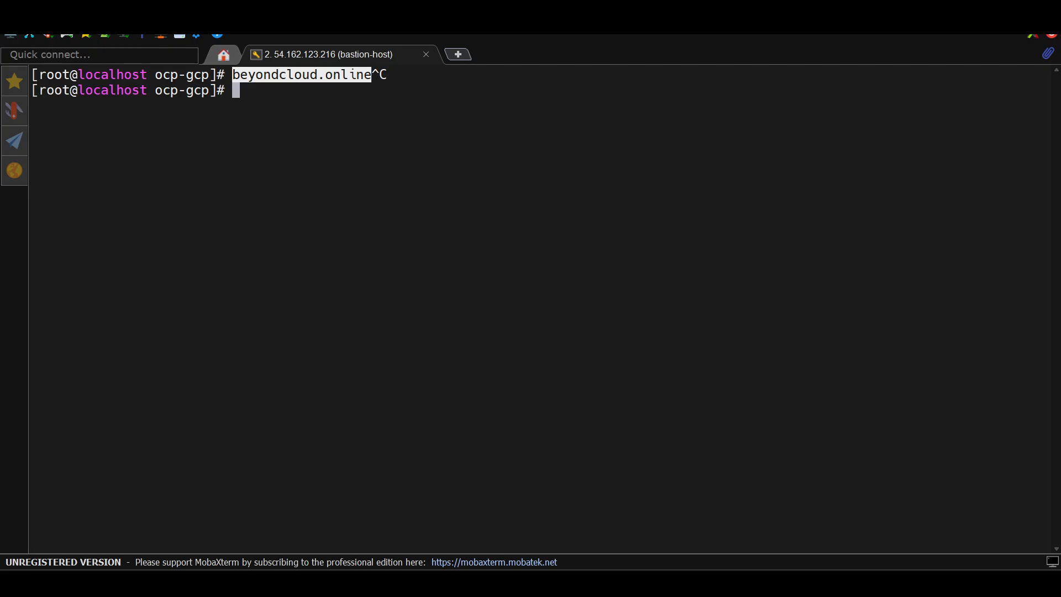
pyautogui.rightClick(650, 280)
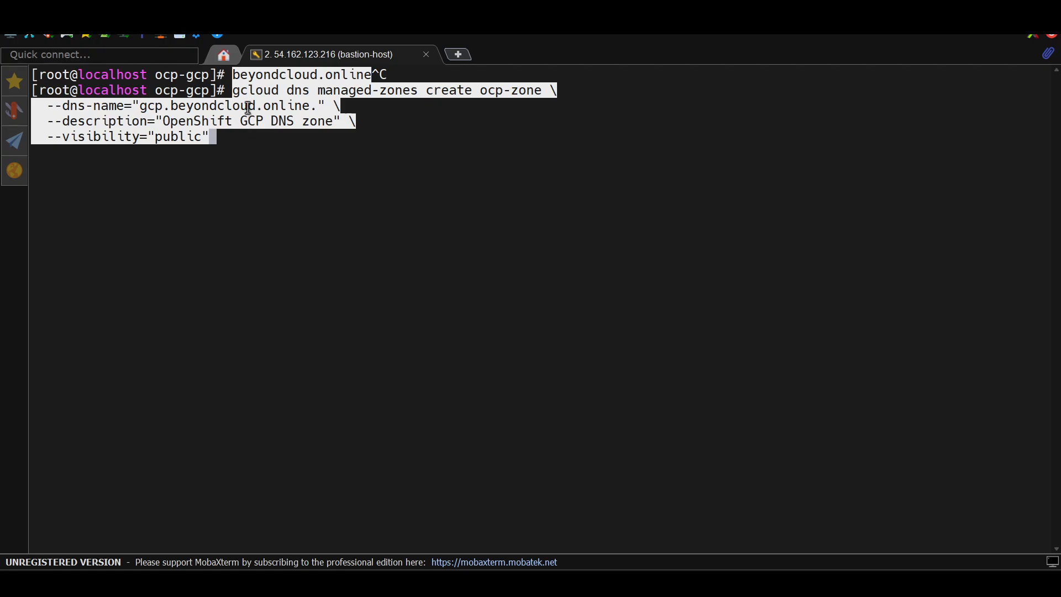
pyautogui.doubleClick(250, 91)
pyautogui.doubleClick(366, 91)
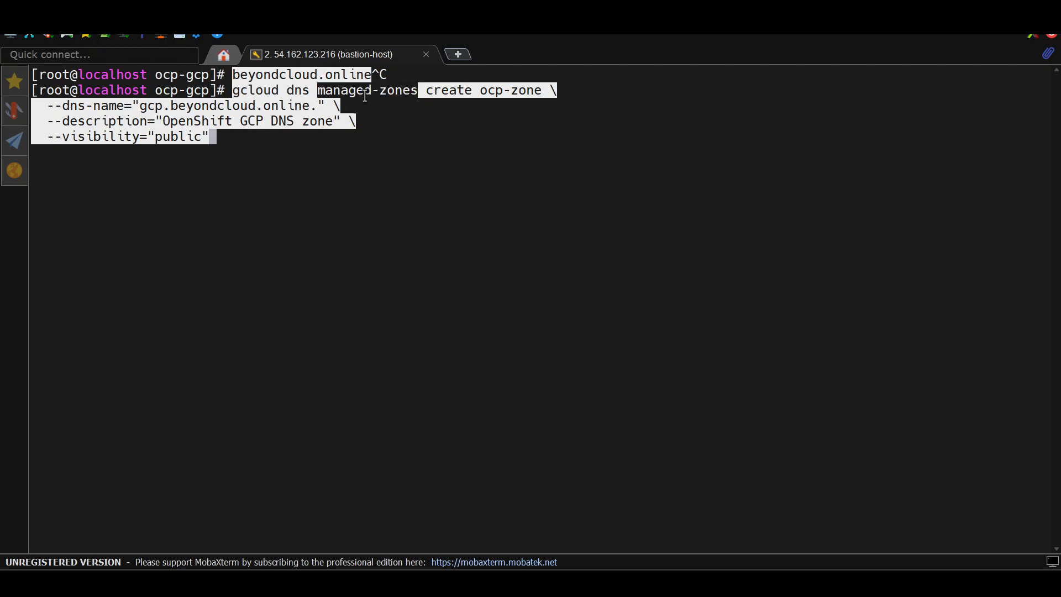
pyautogui.doubleClick(446, 88)
pyautogui.moveTo(479, 90); pyautogui.dragTo(542, 83)
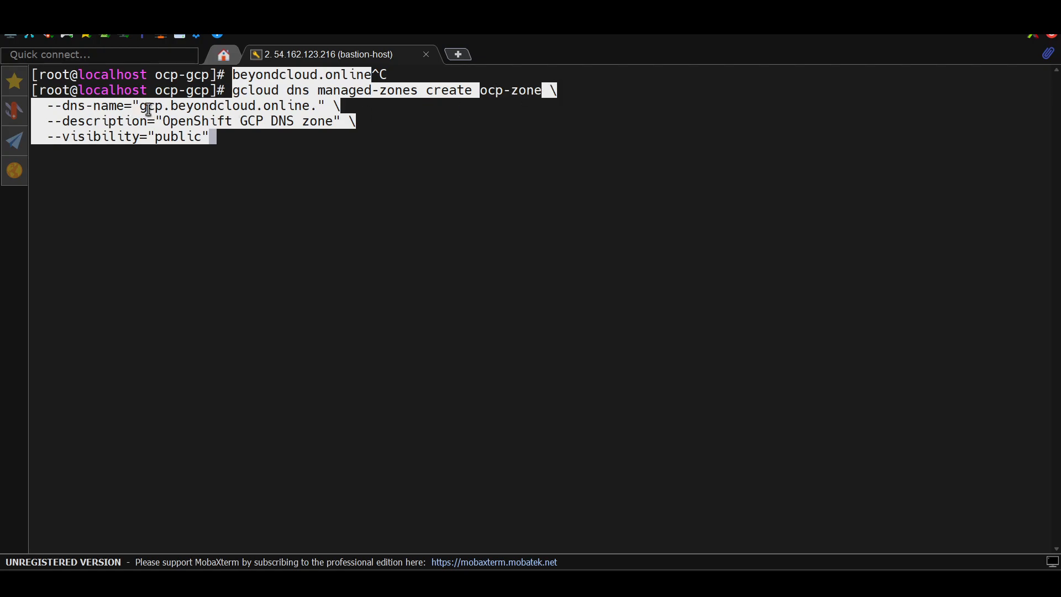
pyautogui.moveTo(149, 107); pyautogui.dragTo(318, 106)
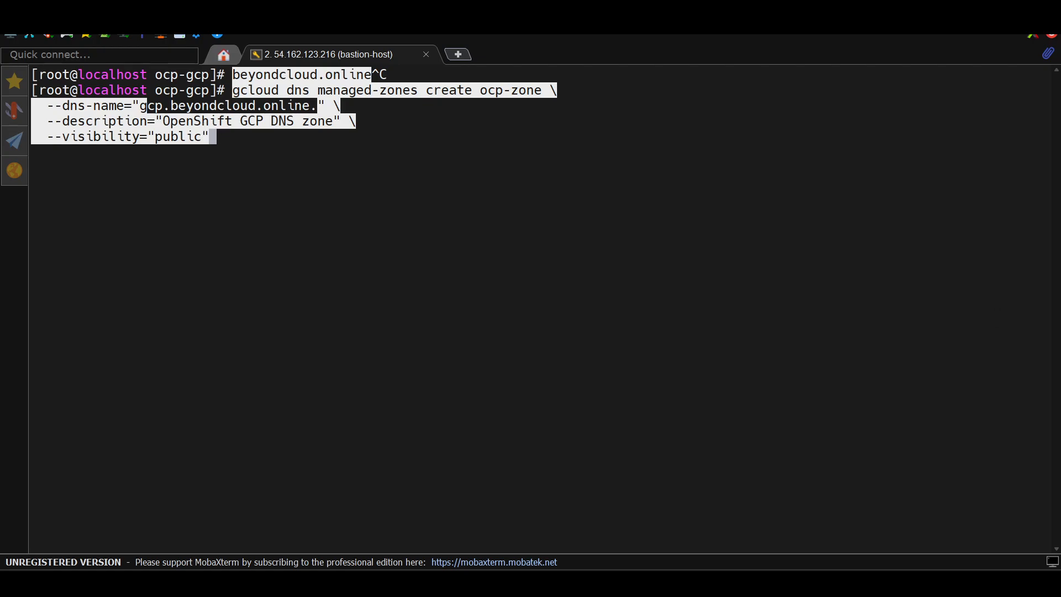
pyautogui.click(680, 245)
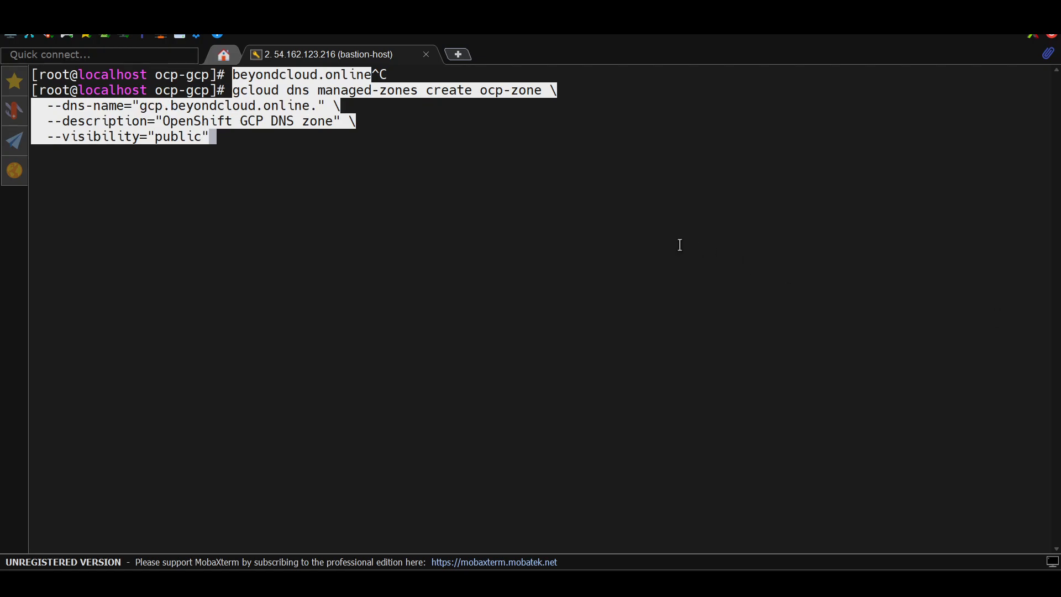
pyautogui.press('Return')
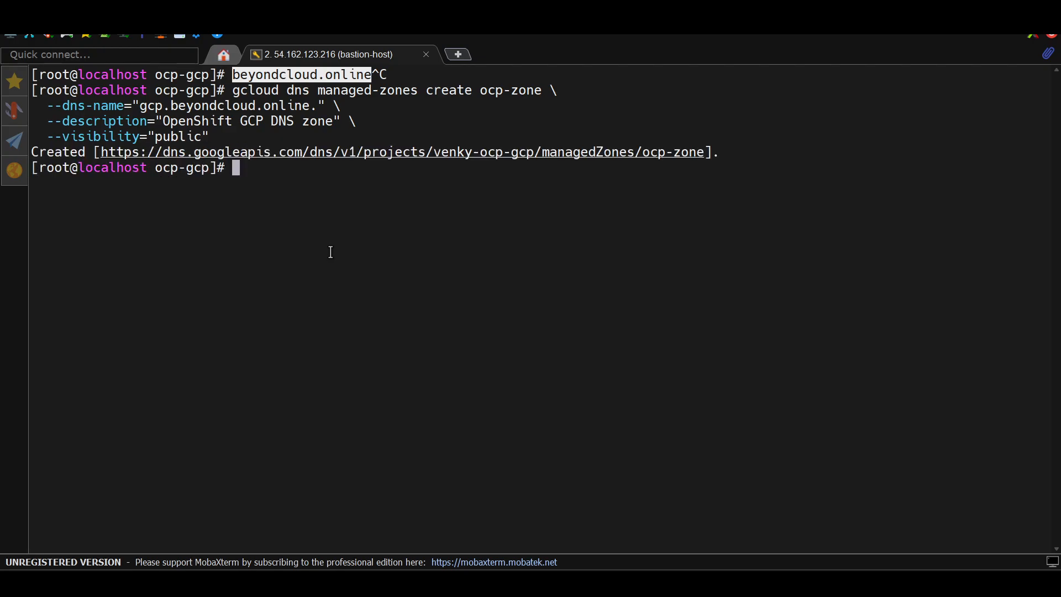
pyautogui.doubleClick(351, 157)
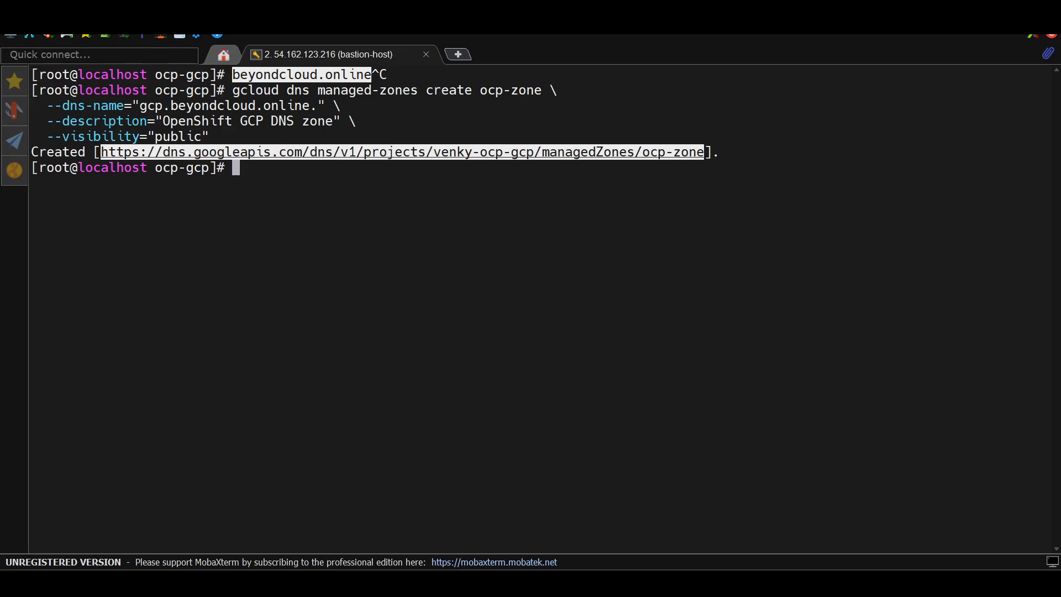
pyautogui.click(186, 126)
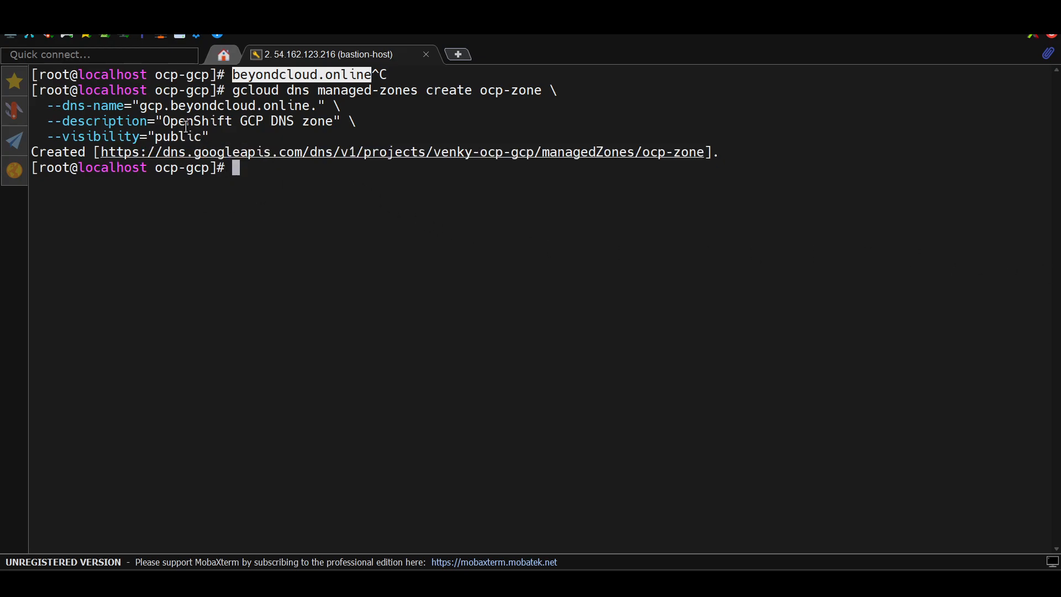
pyautogui.doubleClick(187, 121)
pyautogui.doubleClick(178, 137)
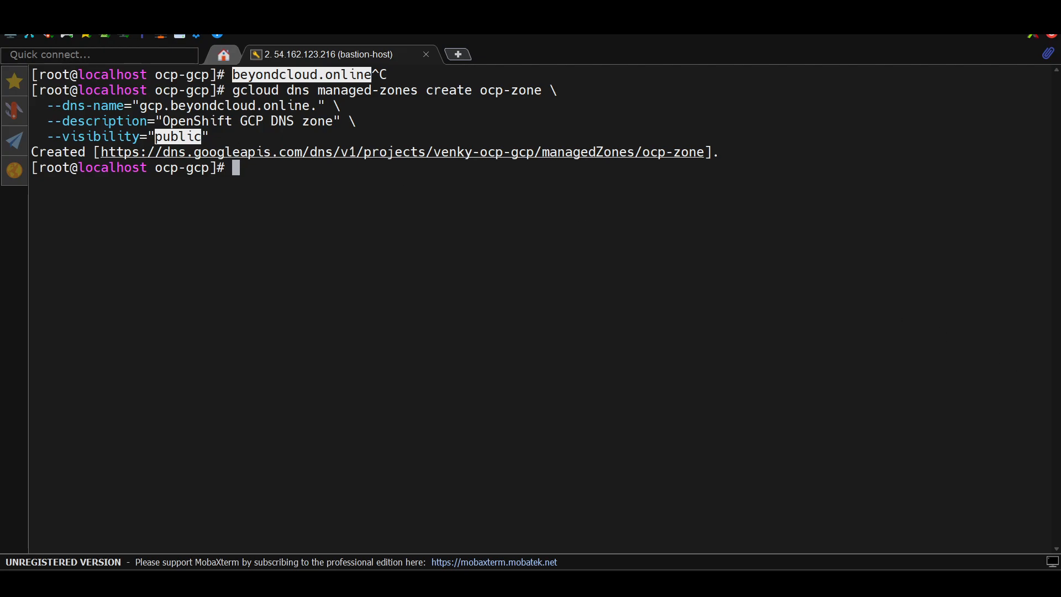
pyautogui.click(178, 137)
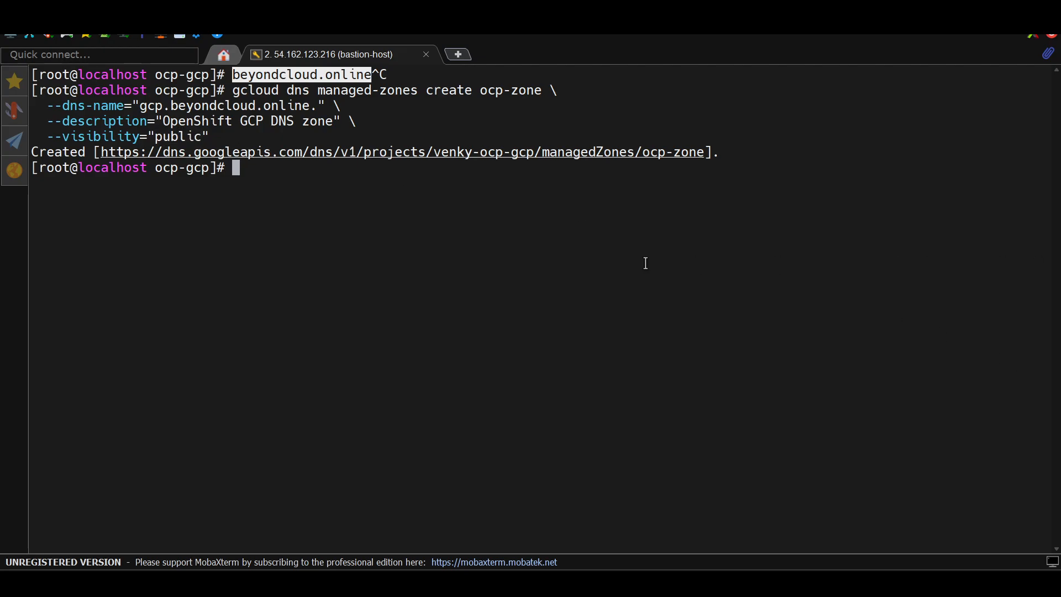
# Query the nameServers value of ocp-zone with gcloud dns managed-zones describe and copy ns-cloud-a1.googledomains.com.
pyautogui.rightClick(568, 259)
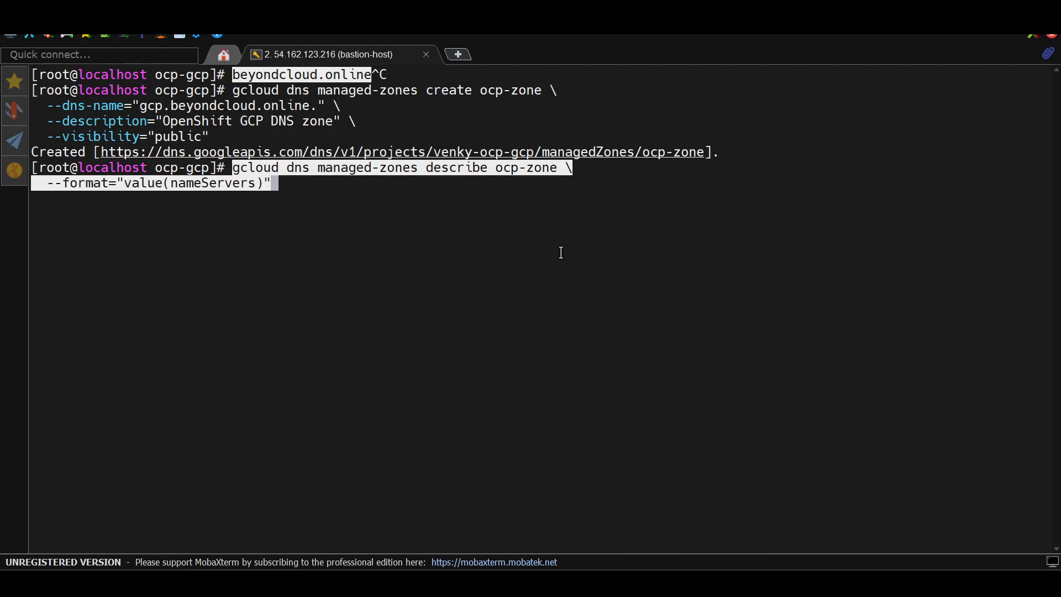
pyautogui.press('Return')
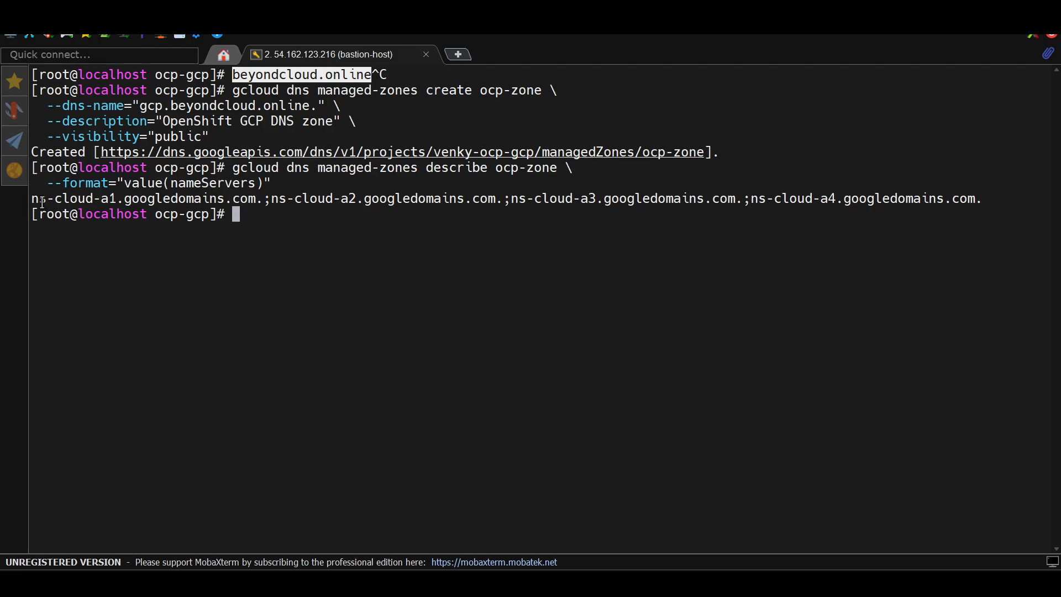
pyautogui.moveTo(31, 199); pyautogui.dragTo(258, 196)
pyautogui.hotkey('ctrl', 'c')
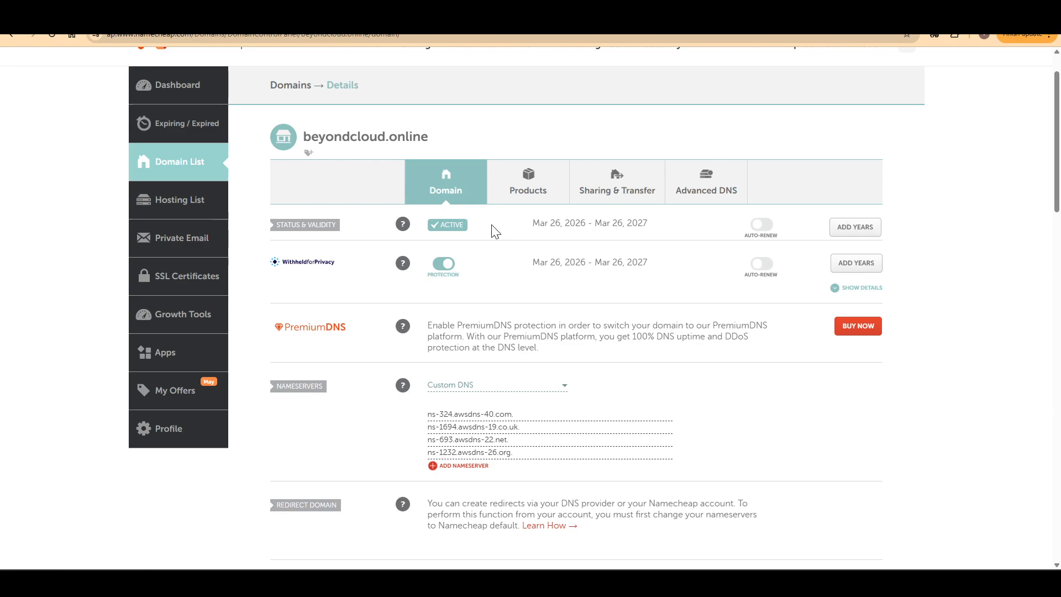
# Switch to Namecheap and add ns-cloud-a1.googledomains.com. as a fifth custom nameserver for beyondcloud.online.
pyautogui.scroll(-3, 494, 231)
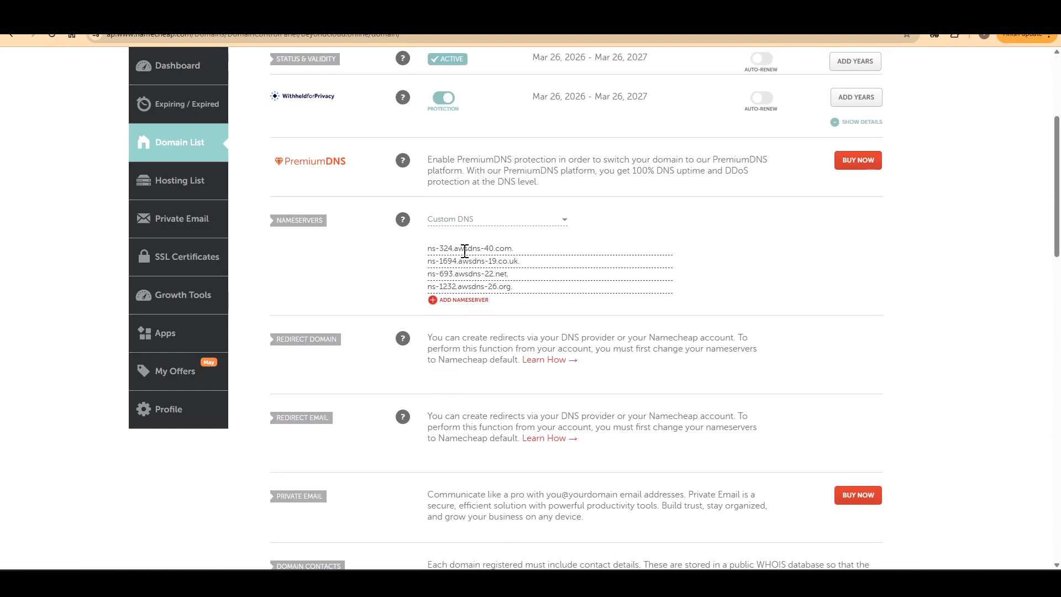
pyautogui.click(478, 301)
pyautogui.hotkey('ctrl', 'v')
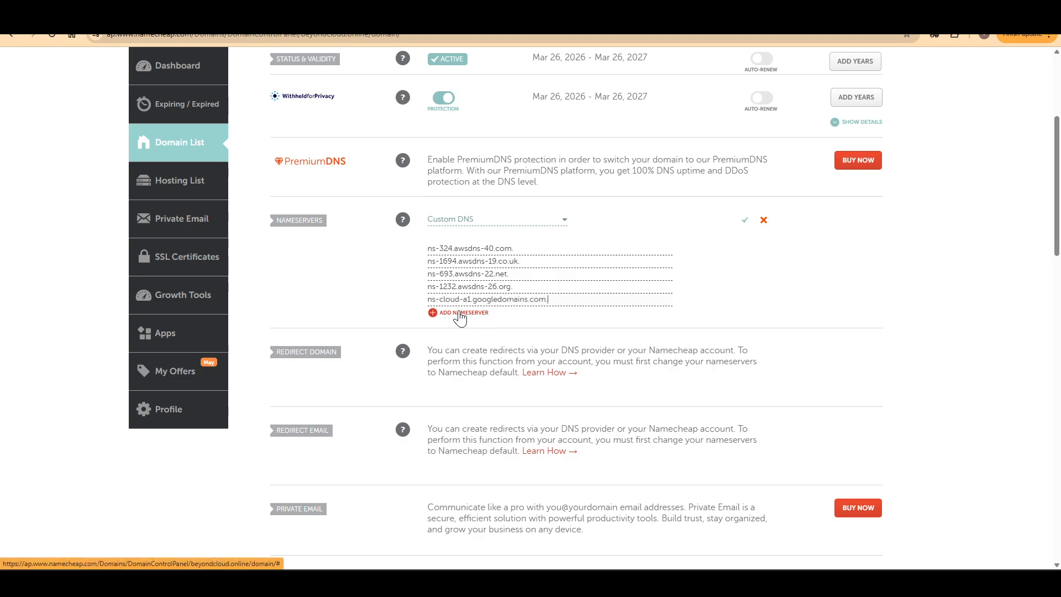
# Copy ns-cloud-a2.googledomains.com. from the terminal and add it as the domain's sixth nameserver in Namecheap.
pyautogui.click(459, 313)
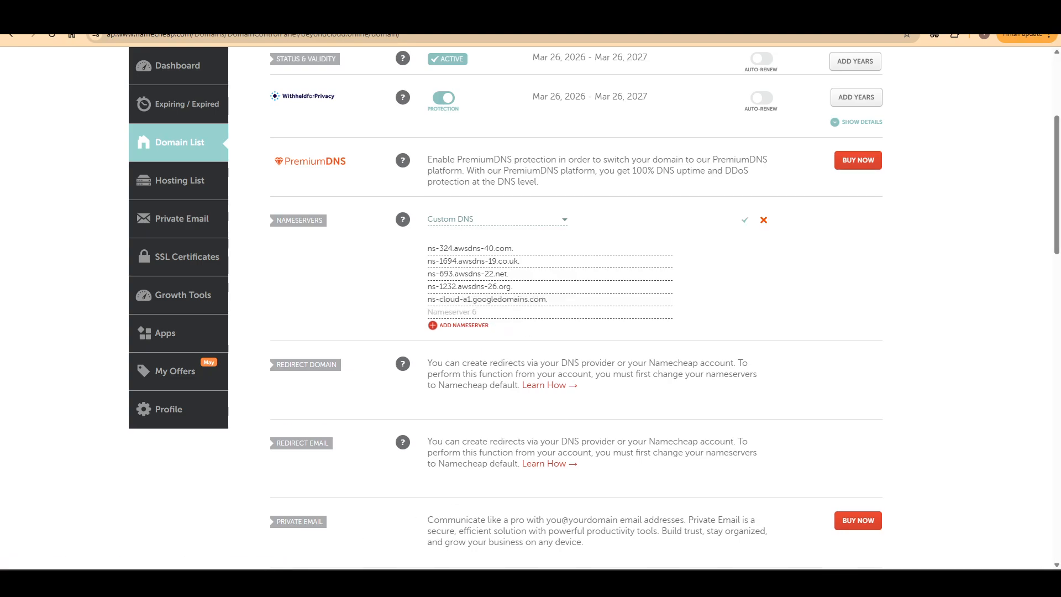
pyautogui.hotkey('alt', 'Tab')
pyautogui.doubleClick(283, 199)
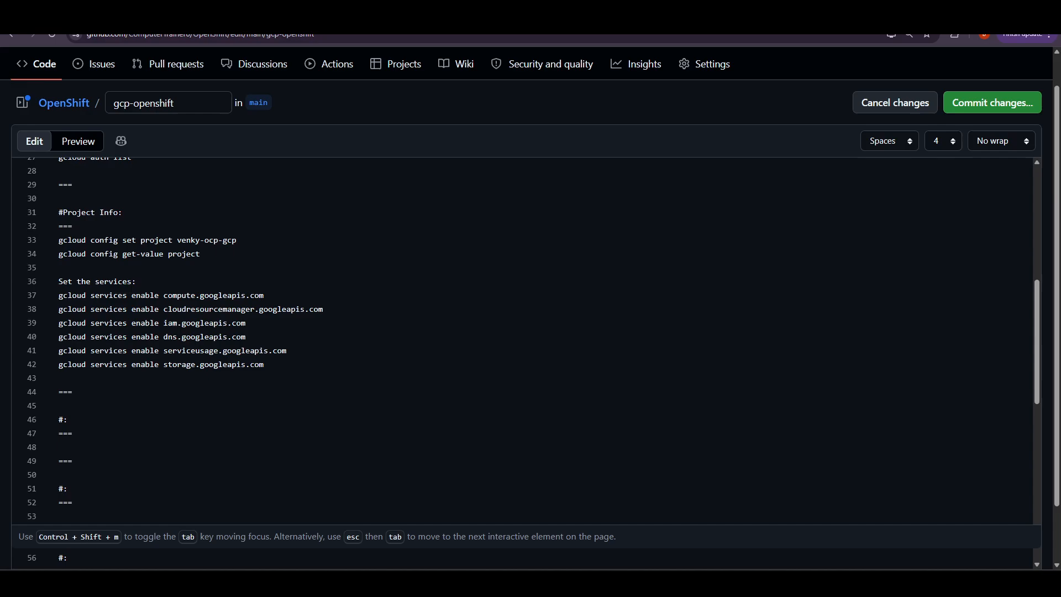
pyautogui.moveTo(222, 583)
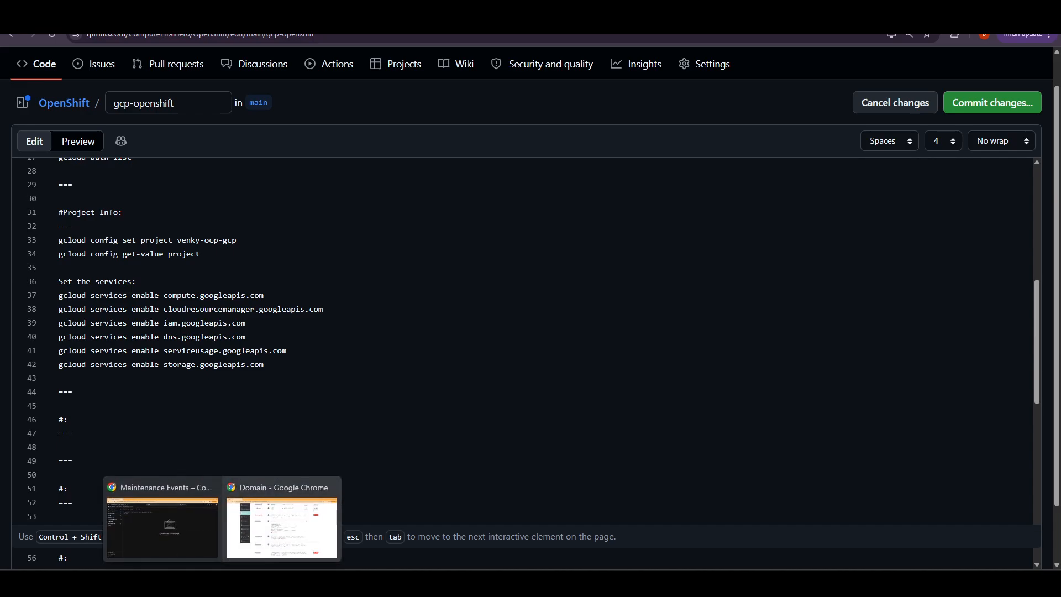
pyautogui.click(288, 528)
pyautogui.click(513, 312)
pyautogui.hotkey('ctrl', 'v')
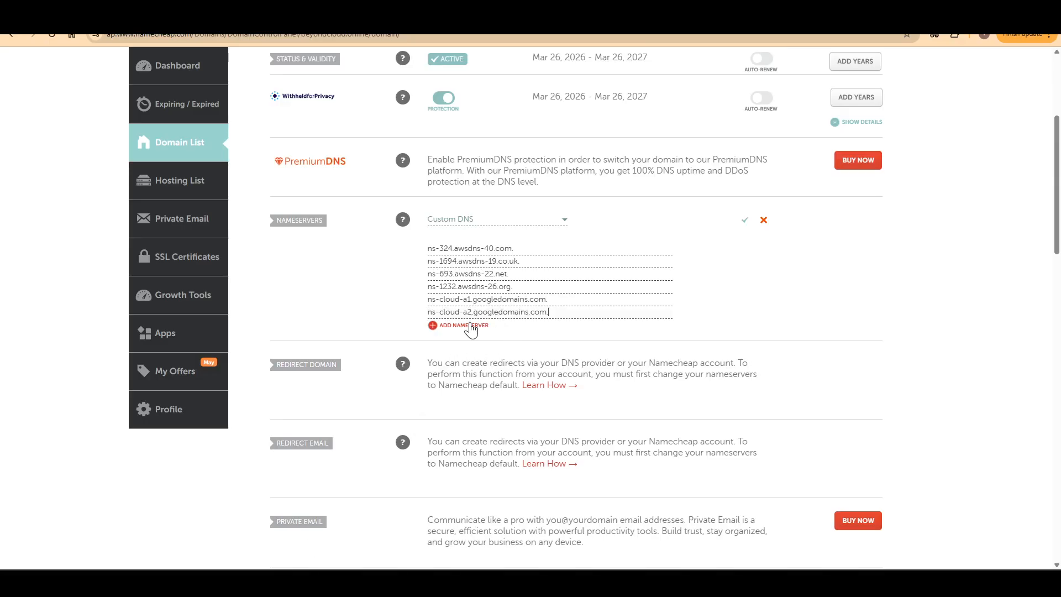
# Copy ns-cloud-a3.googledomains.com. from the terminal and add it as the domain's seventh nameserver in Namecheap.
pyautogui.hotkey('alt', 'Tab')
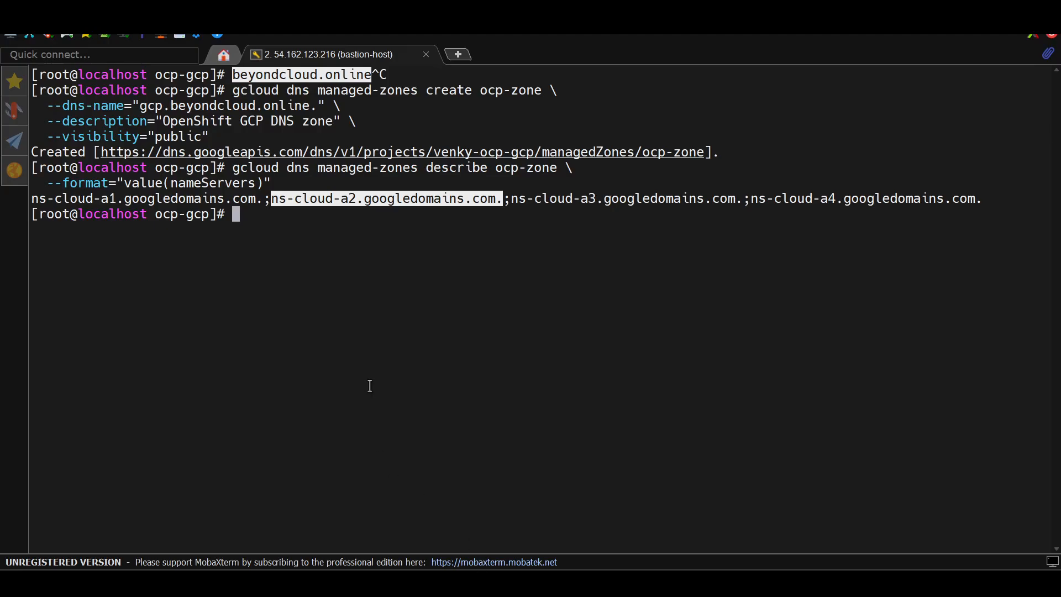
pyautogui.doubleClick(616, 199)
pyautogui.hotkey('alt', 'Tab')
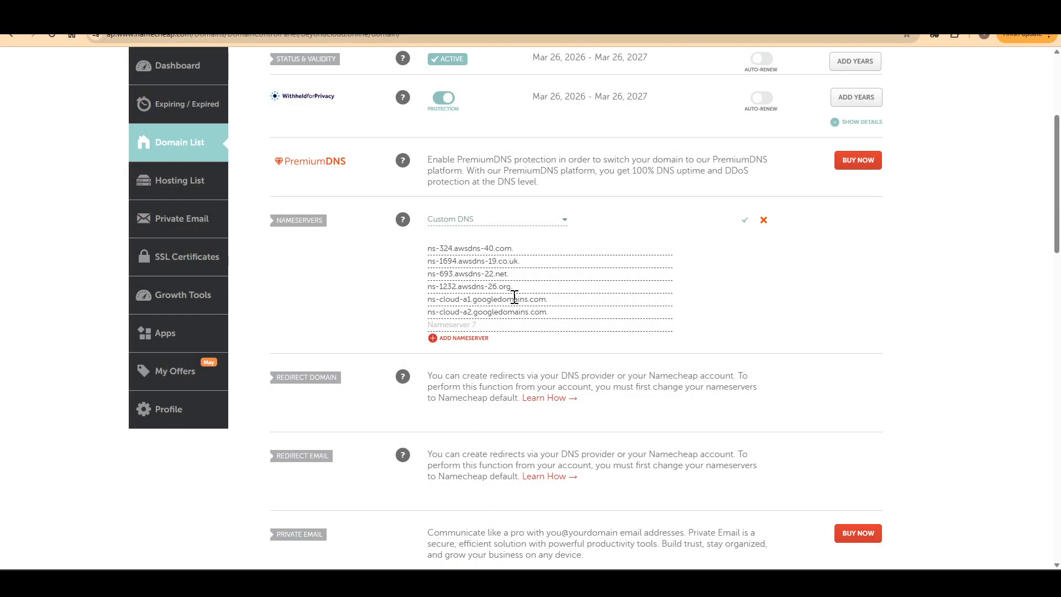
pyautogui.click(503, 324)
pyautogui.write('ns-cloud-a3.googledomains.com.')
# Add ns-cloud-a4.googledomains.com. from the terminal as the eighth nameserver in Namecheap and try to save the nameserver list.
pyautogui.click(464, 338)
pyautogui.hotkey('alt', 'Tab')
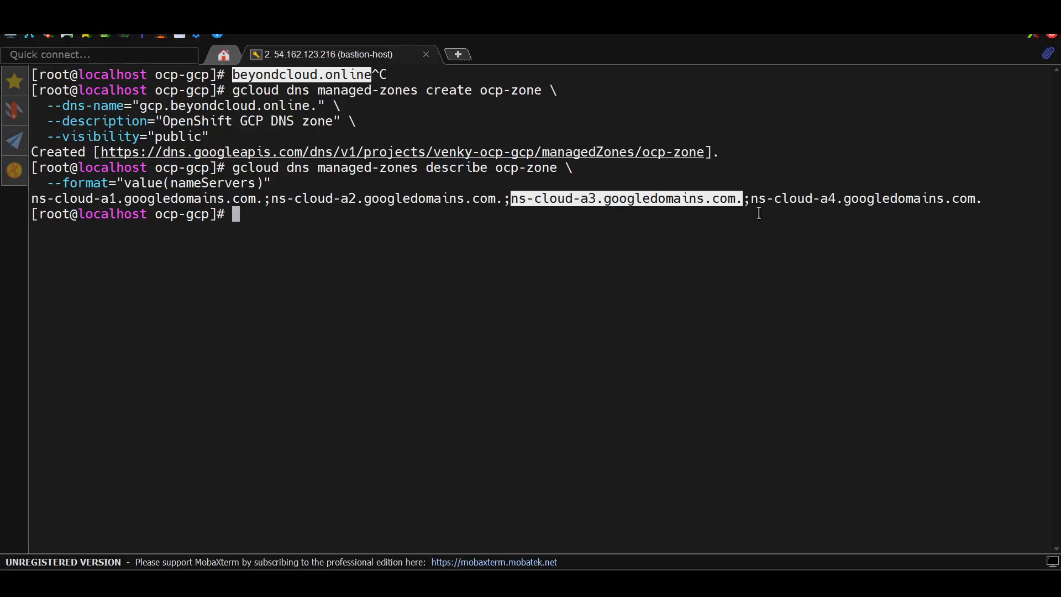
pyautogui.doubleClick(809, 200)
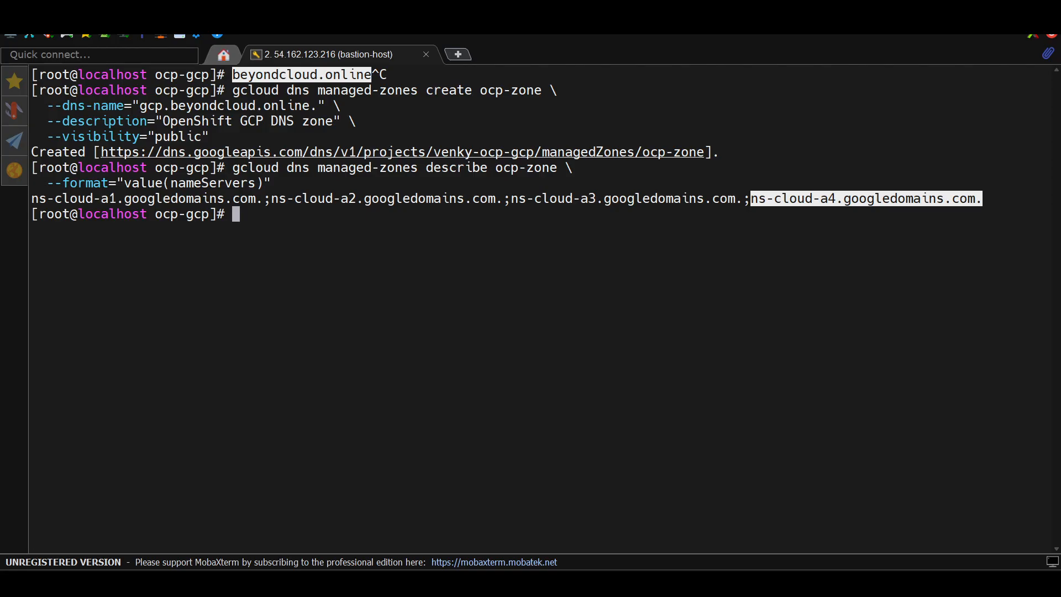
pyautogui.hotkey('alt', 'Tab')
pyautogui.hotkey('alt', 'Tab')
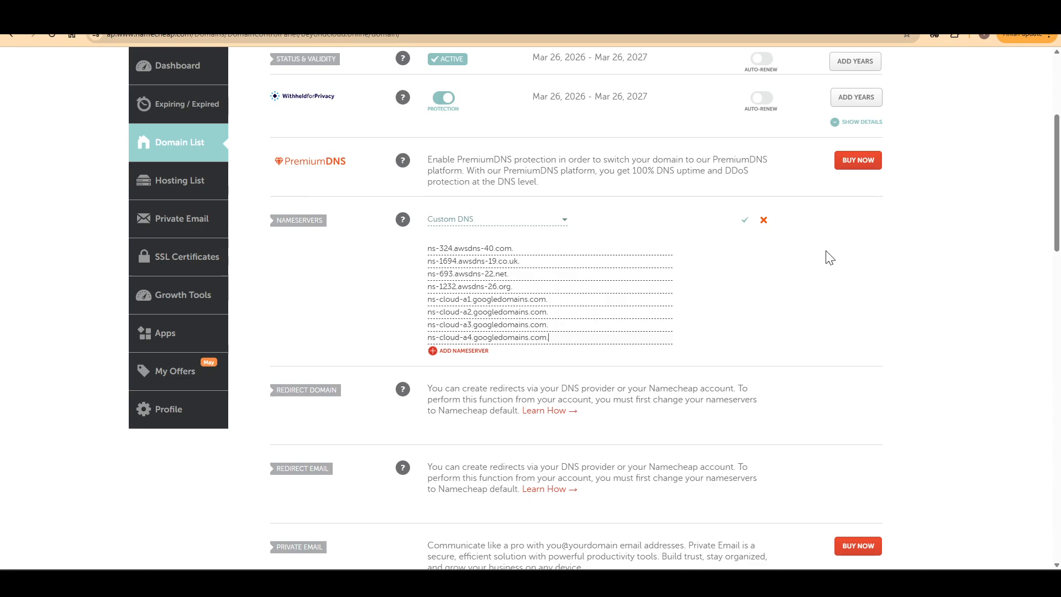
pyautogui.click(745, 220)
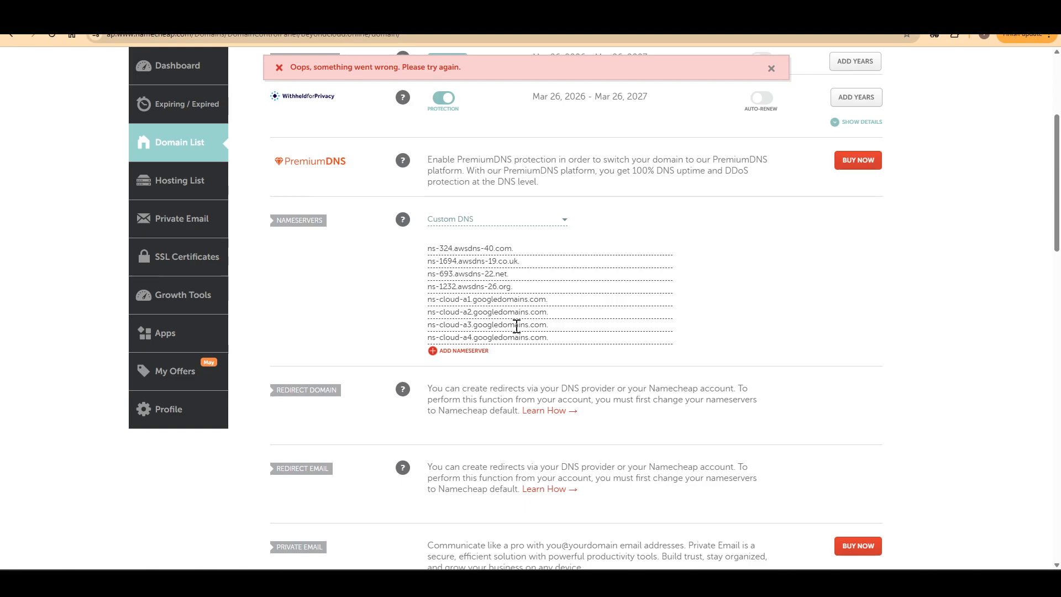
pyautogui.scroll(2, 589, 339)
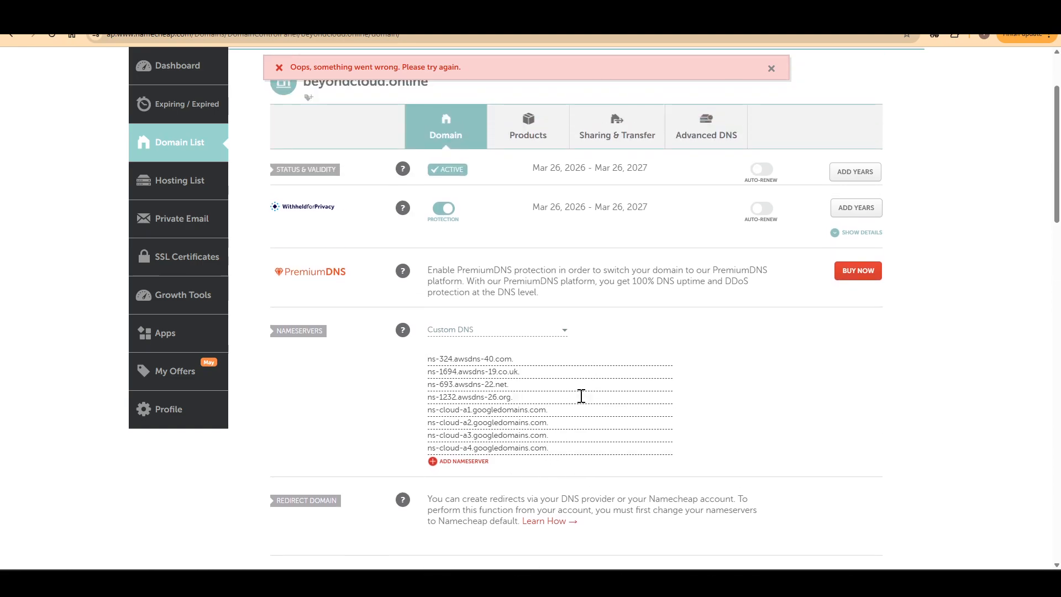
pyautogui.moveTo(581, 395); pyautogui.dragTo(428, 384)
pyautogui.click(684, 339)
pyautogui.scroll(2, 569, 190)
pyautogui.scroll(-3, 554, 383)
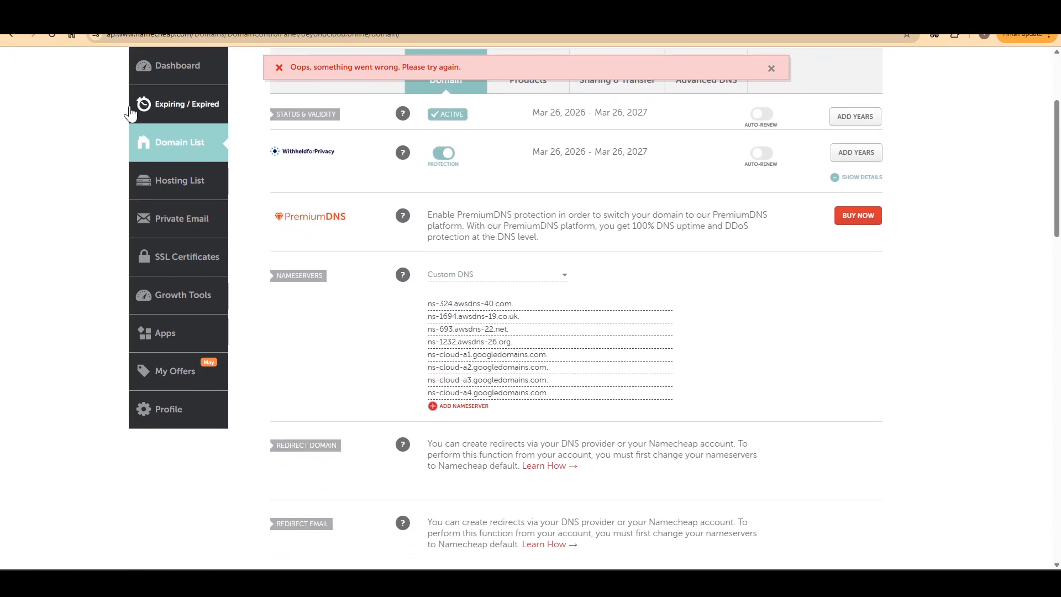
# Reload the domain page and sign back in to Namecheap with the account credentials and the OTP code.
pyautogui.click(53, 35)
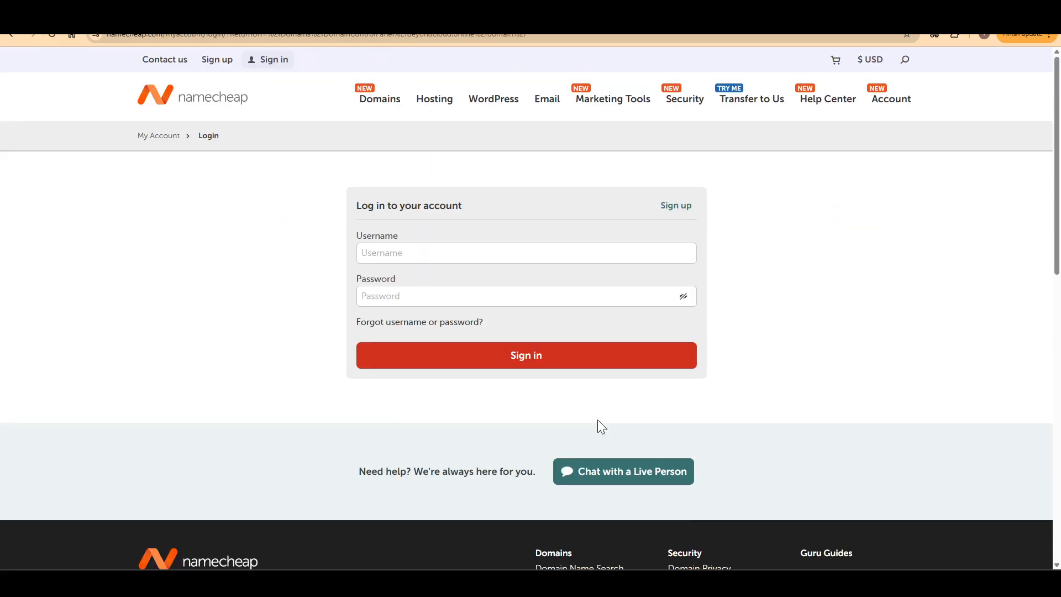
pyautogui.click(434, 354)
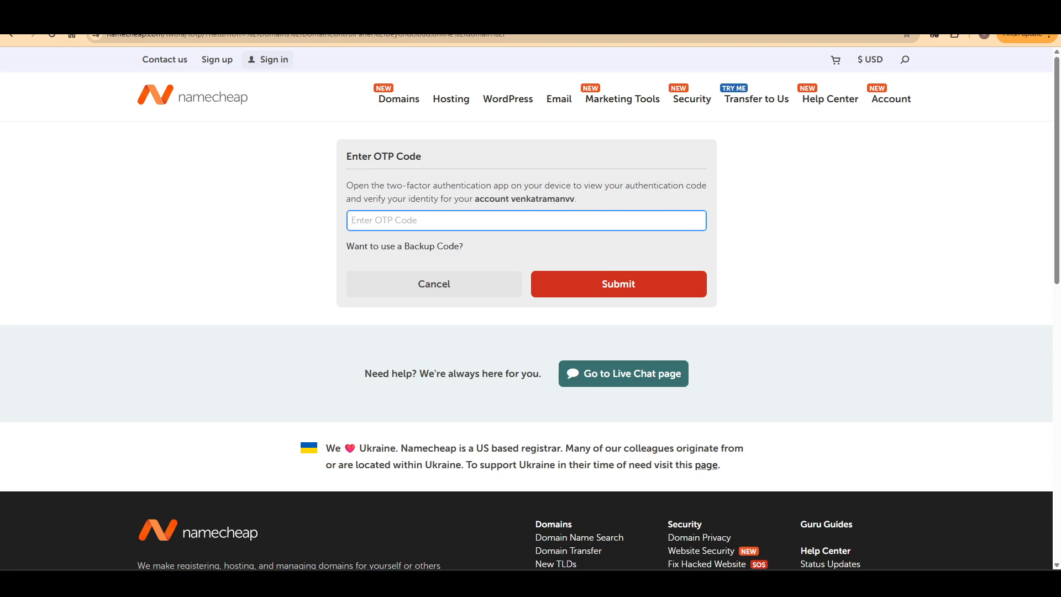
pyautogui.press('Return')
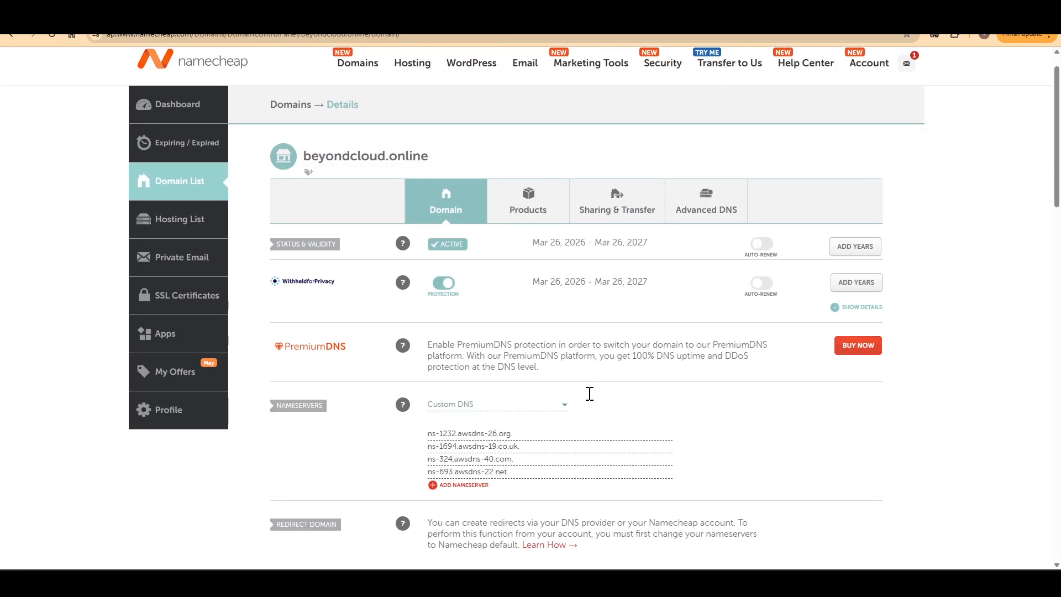
# Re-enter ns-cloud-a1.googledomains.com., copied from the terminal, as the fifth custom nameserver for beyondcloud.online in Namecheap.
pyautogui.scroll(-3, 587, 395)
pyautogui.click(470, 360)
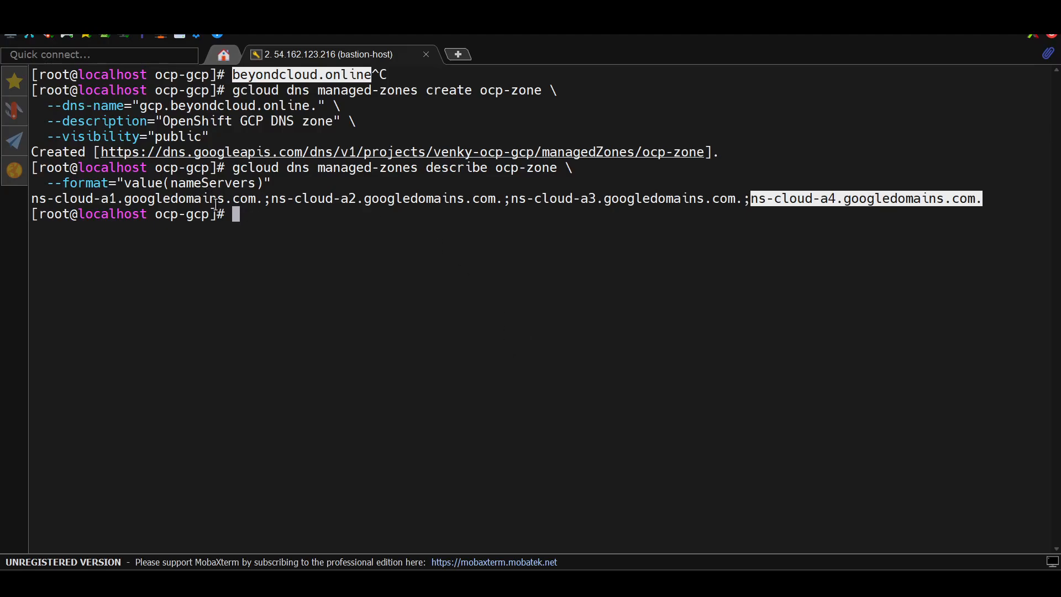
pyautogui.doubleClick(215, 204)
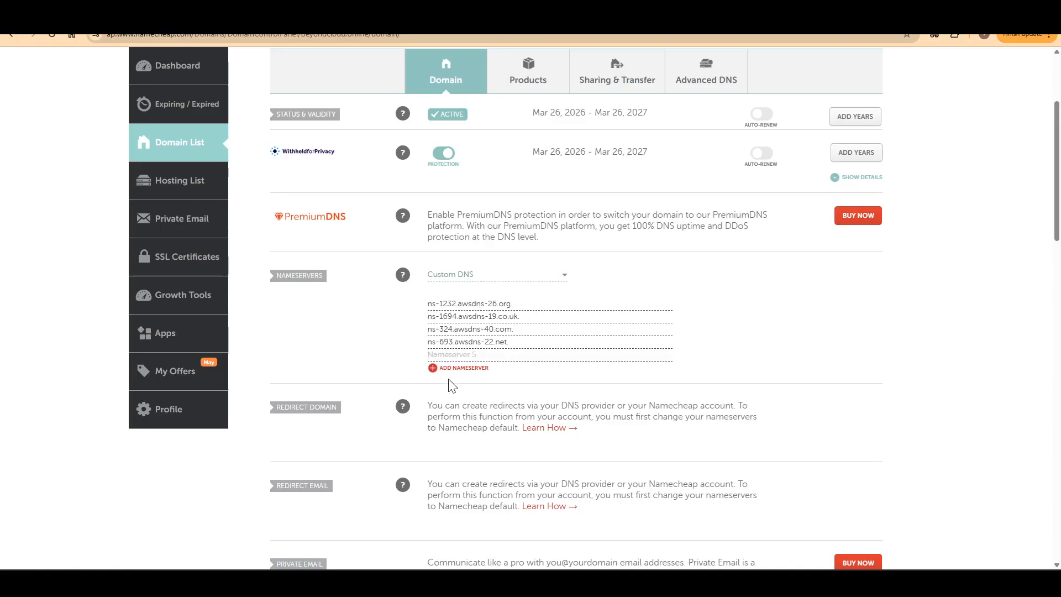
pyautogui.hotkey('ctrl', 'v')
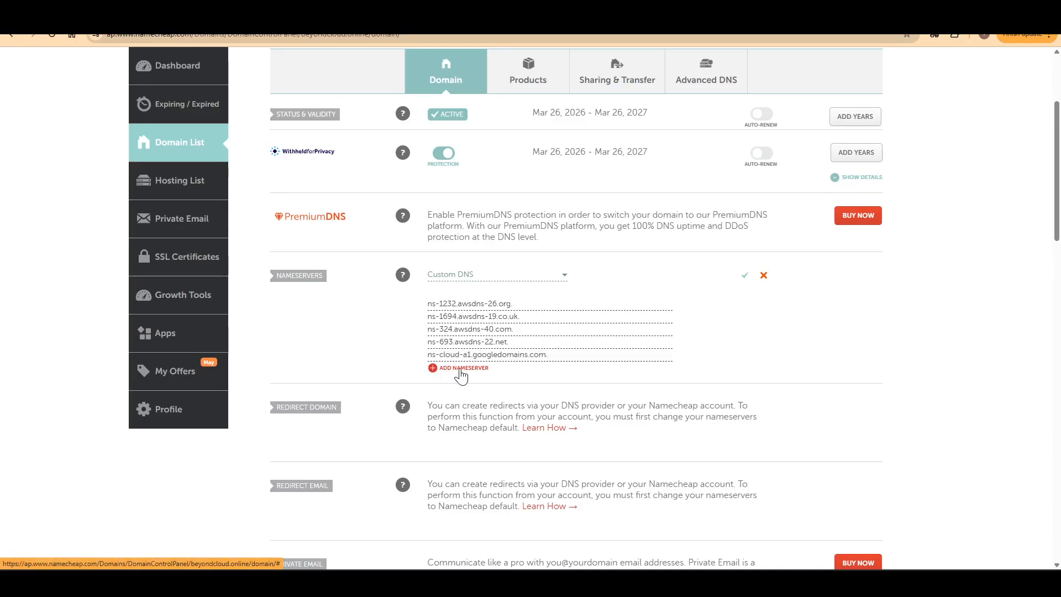
# Copy ns-cloud-a2.googledomains.com. from the terminal, enter it as the sixth nameserver in Namecheap, and add a blank seventh nameserver entry.
pyautogui.click(461, 376)
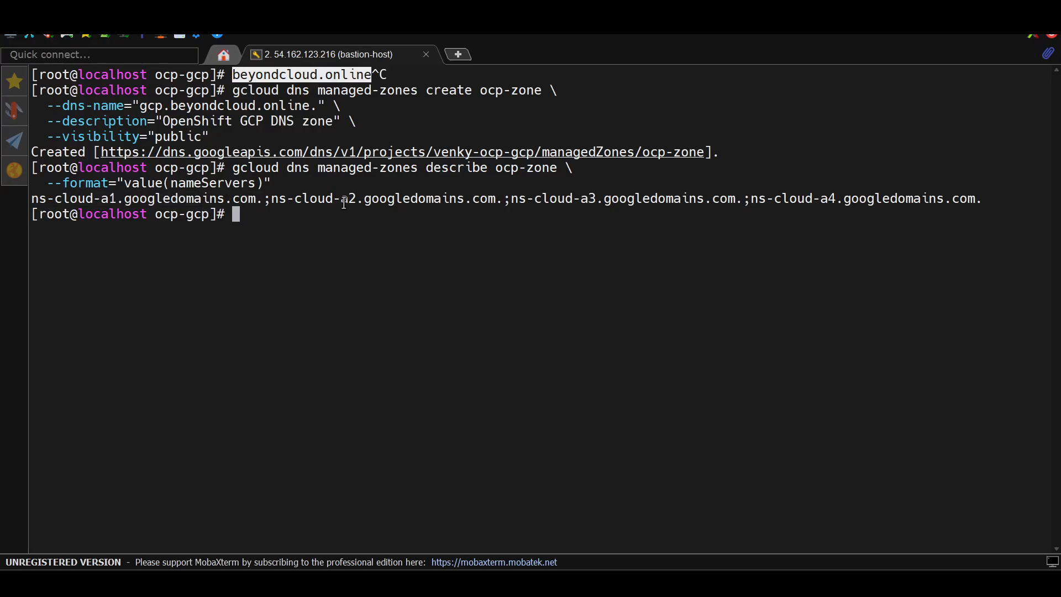
pyautogui.doubleClick(345, 199)
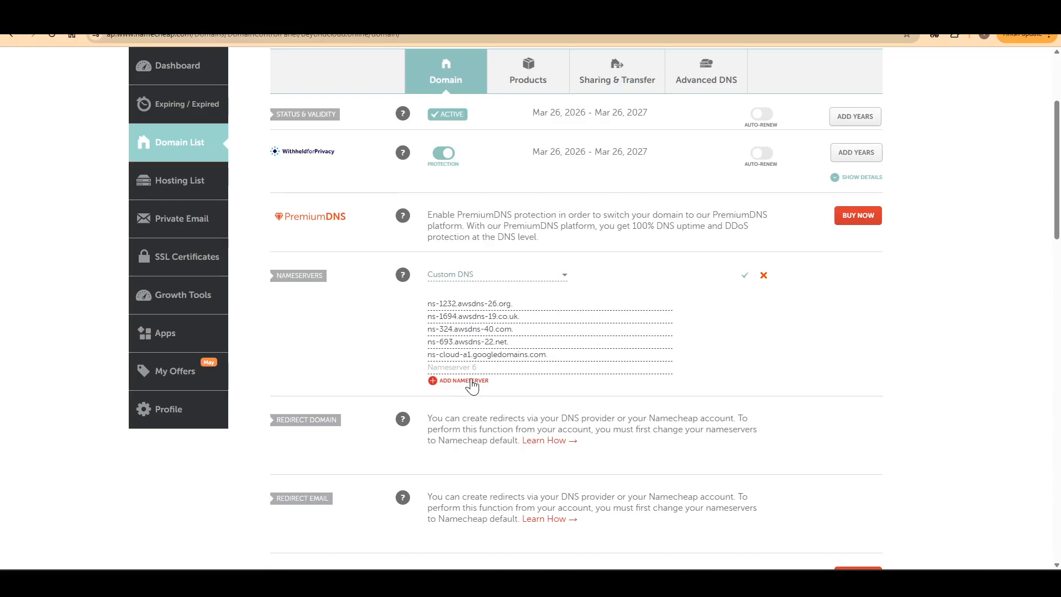
pyautogui.click(478, 368)
pyautogui.write('ns-cloud-a2.googledomains.com.')
pyautogui.click(467, 380)
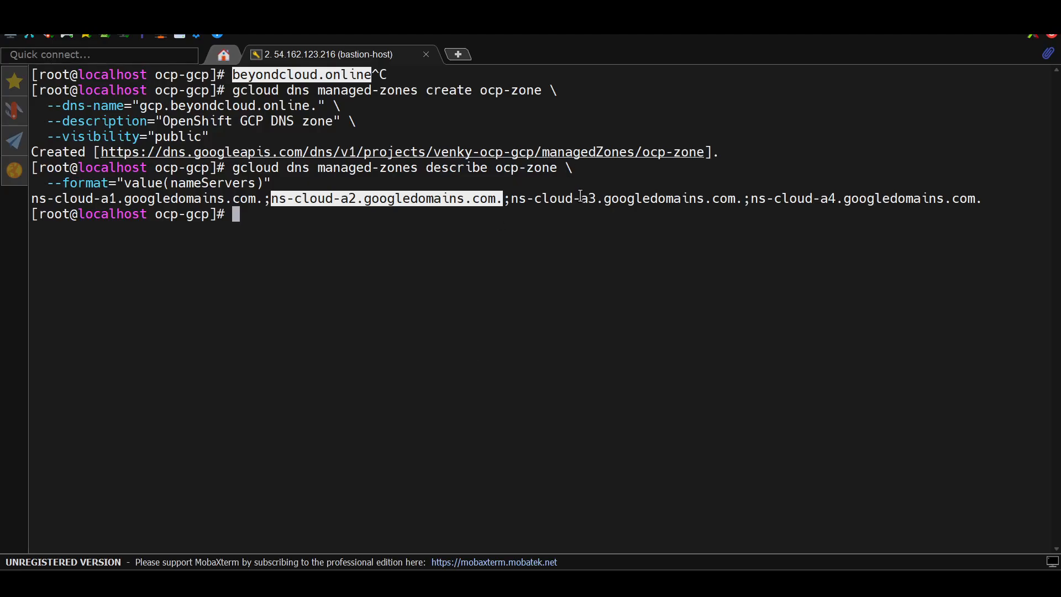
# Copy ns-cloud-a3.googledomains.com. from the terminal, enter it as the seventh nameserver in Namecheap, and add a blank eighth nameserver entry.
pyautogui.doubleClick(580, 198)
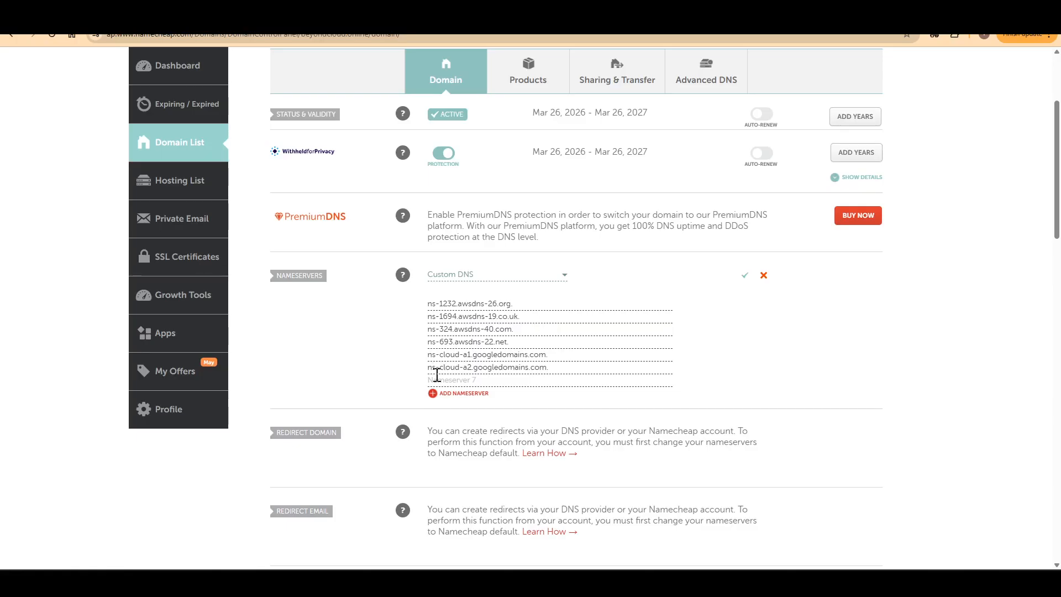
pyautogui.click(436, 375)
pyautogui.write('ns-cloud-a3.googledomains.com.')
pyautogui.click(451, 393)
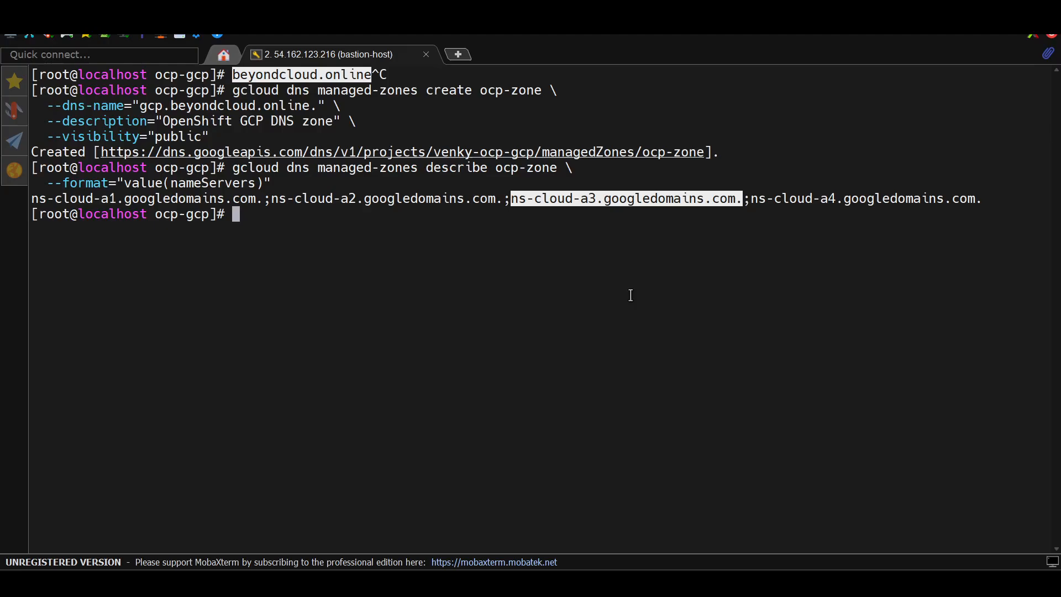
# Copy ns-cloud-a4.googledomains.com. from the terminal, enter it as the eighth nameserver in Namecheap, and save the nameserver list.
pyautogui.doubleClick(795, 197)
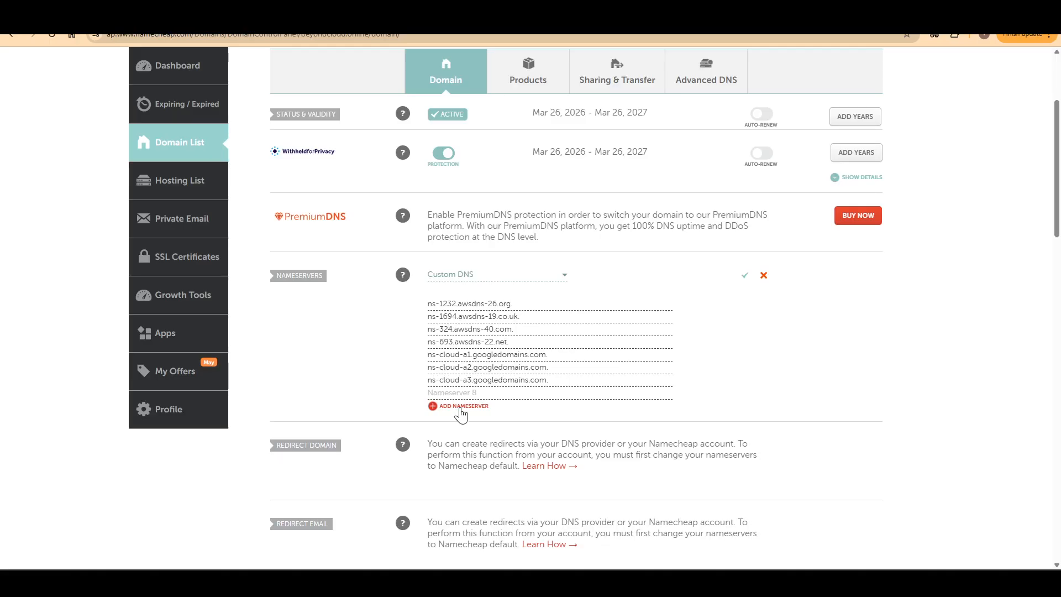
pyautogui.click(465, 393)
pyautogui.write('ns-cloud-a4.googledomains.com.')
pyautogui.click(741, 278)
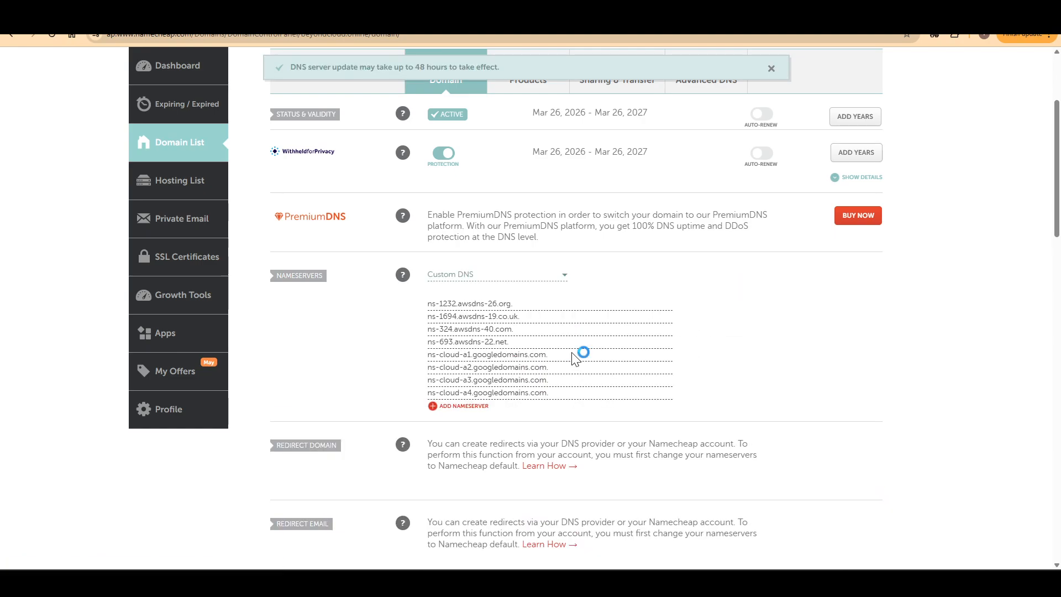
pyautogui.tripleClick(416, 66)
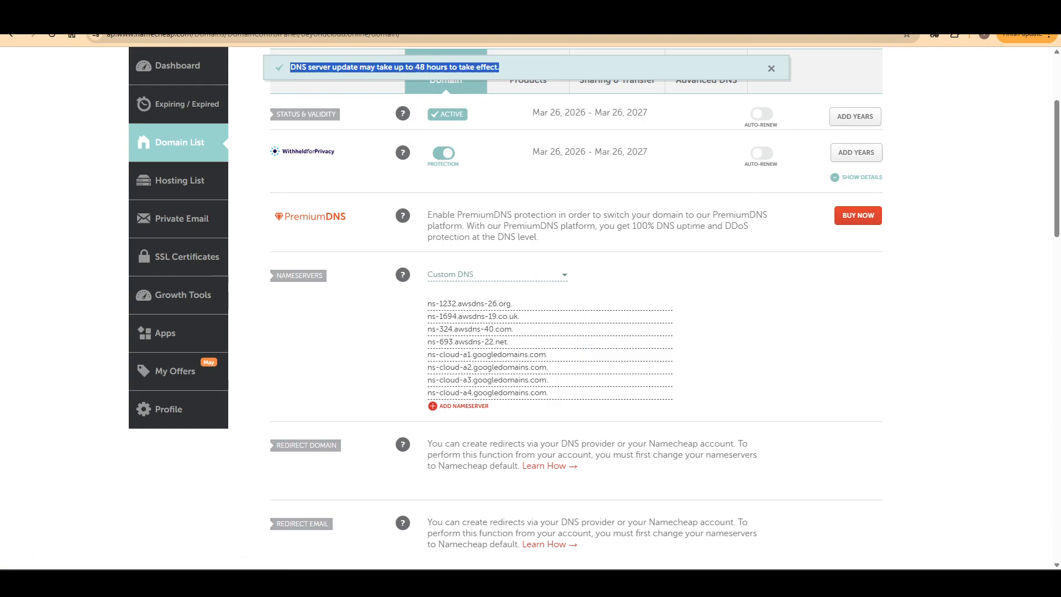
# Switch to the terminal, run dig gcp.beyondcloud.online, and examine the question and authority sections of the answer.
pyautogui.click(521, 583)
pyautogui.click(444, 275)
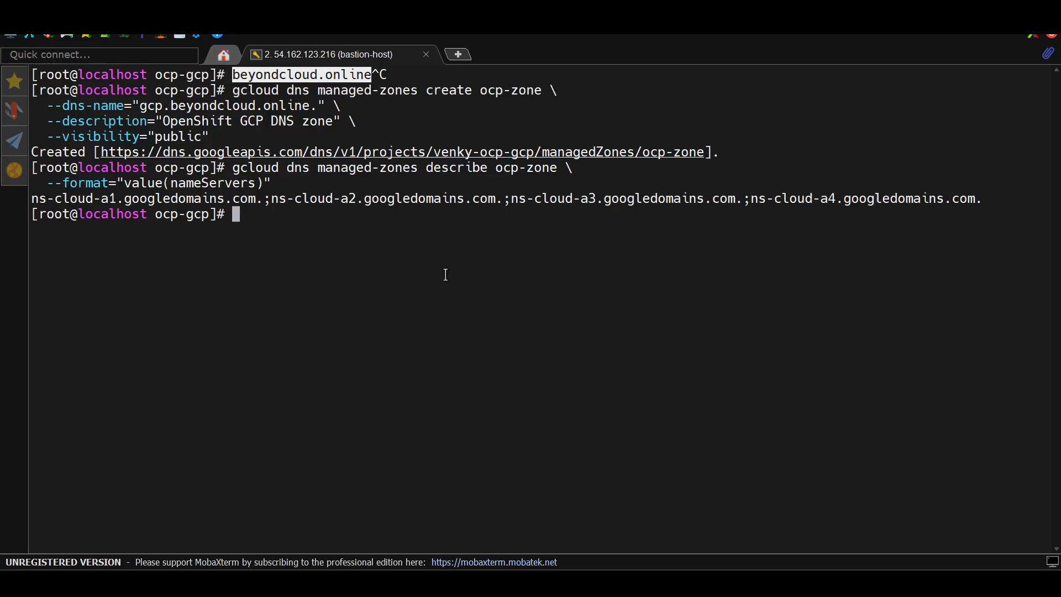
pyautogui.hotkey('ctrl', 'c')
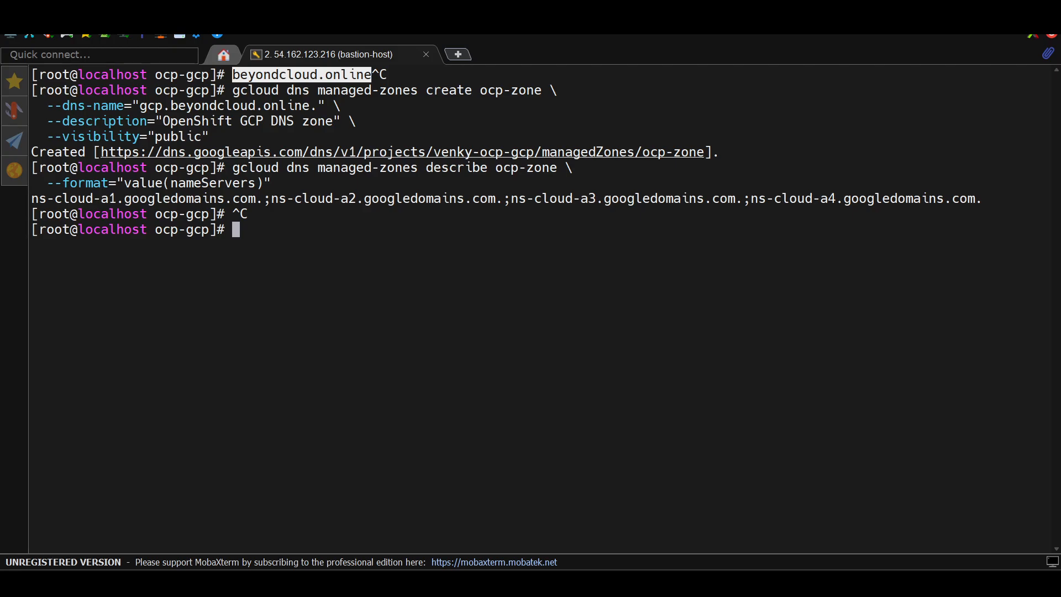
pyautogui.write('dig gcp.beyondcloud')
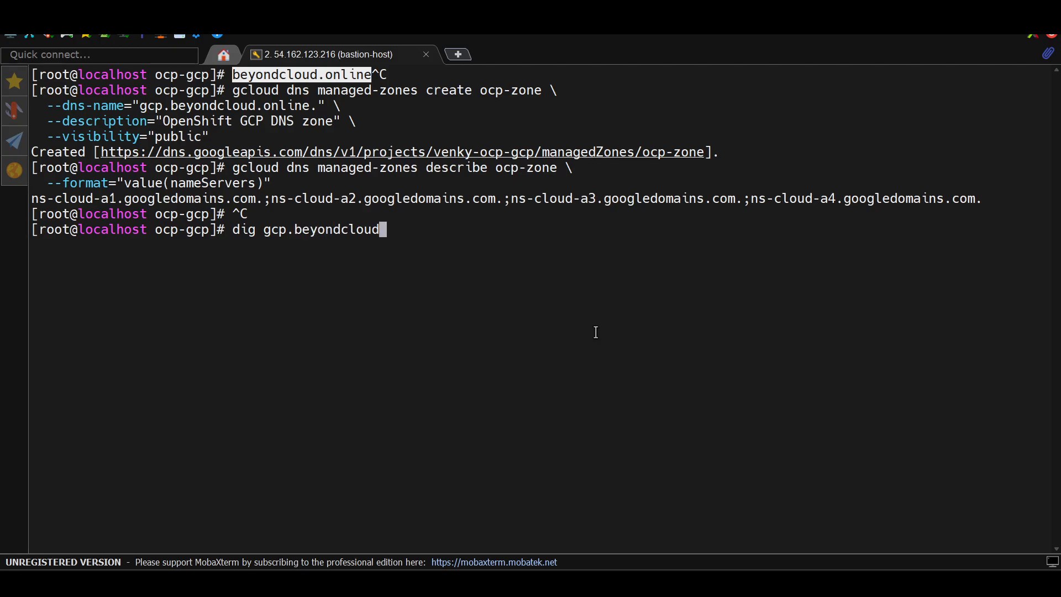
pyautogui.write('.online')
pyautogui.press('Return')
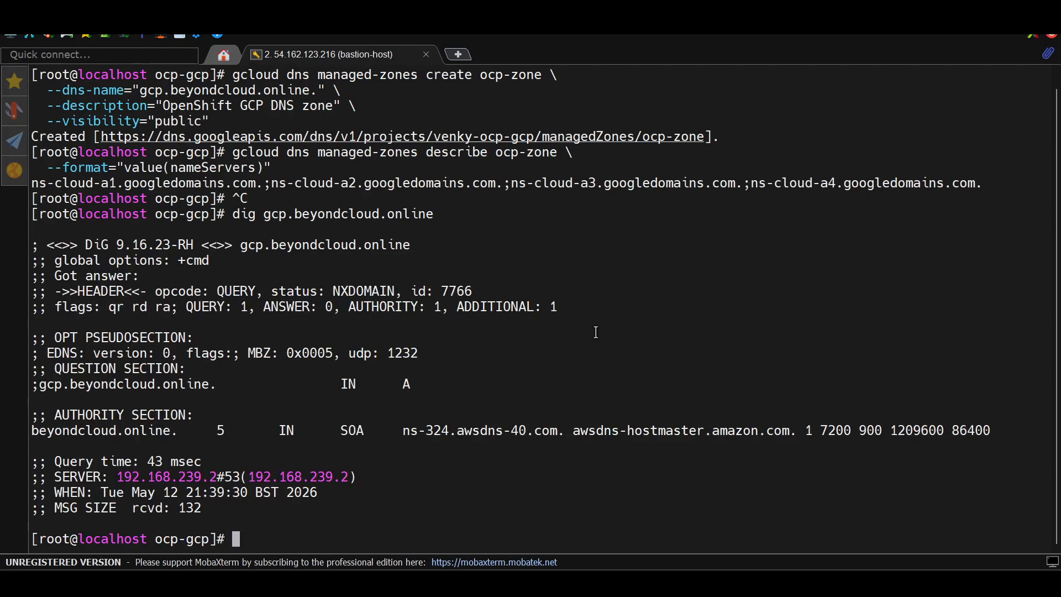
pyautogui.press('Up')
pyautogui.moveTo(412, 432); pyautogui.dragTo(526, 431)
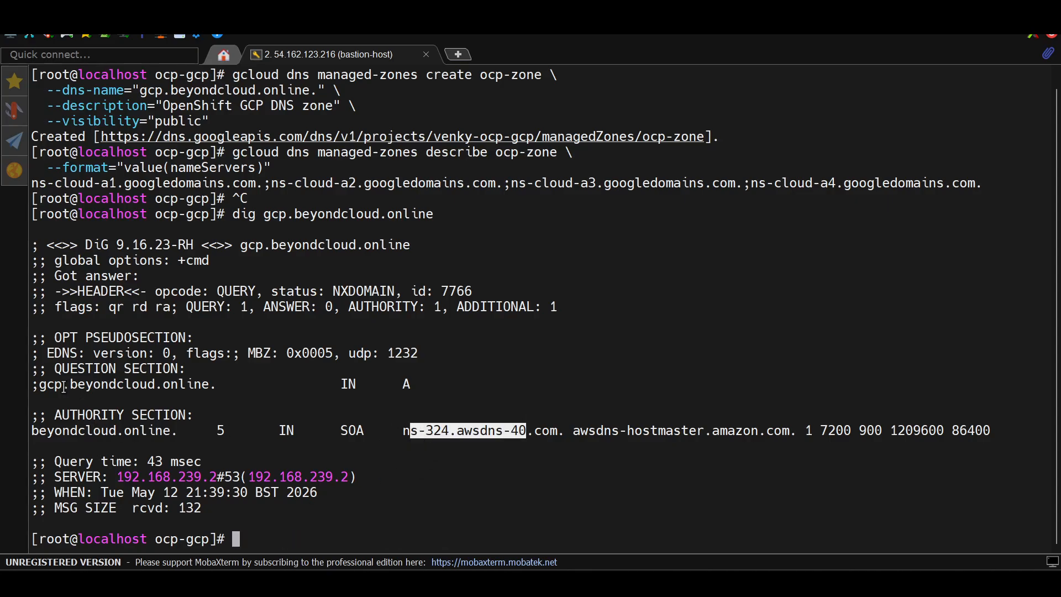
pyautogui.tripleClick(46, 384)
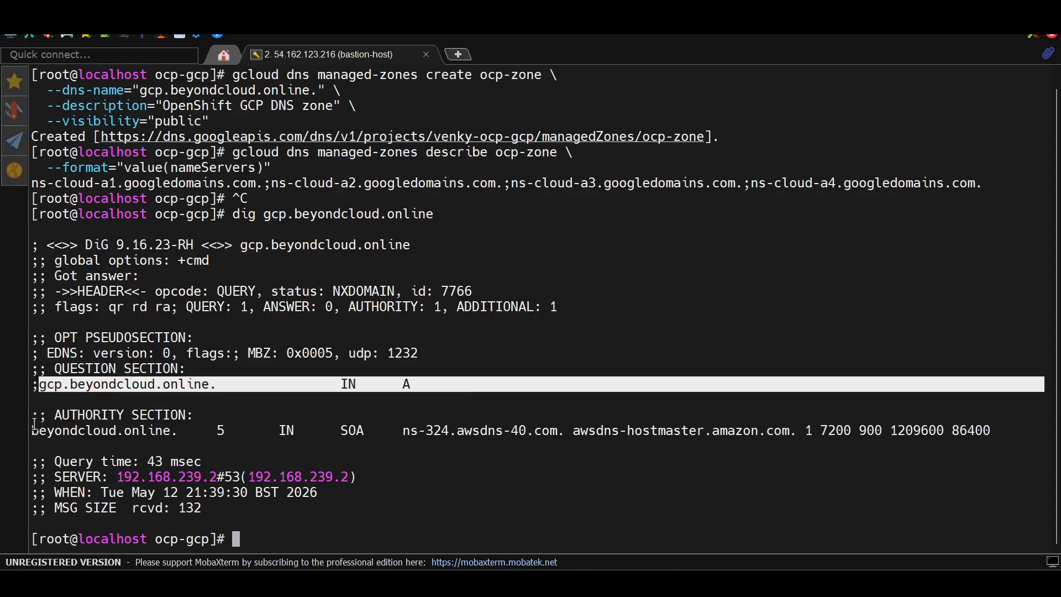
pyautogui.moveTo(33, 430); pyautogui.dragTo(937, 434)
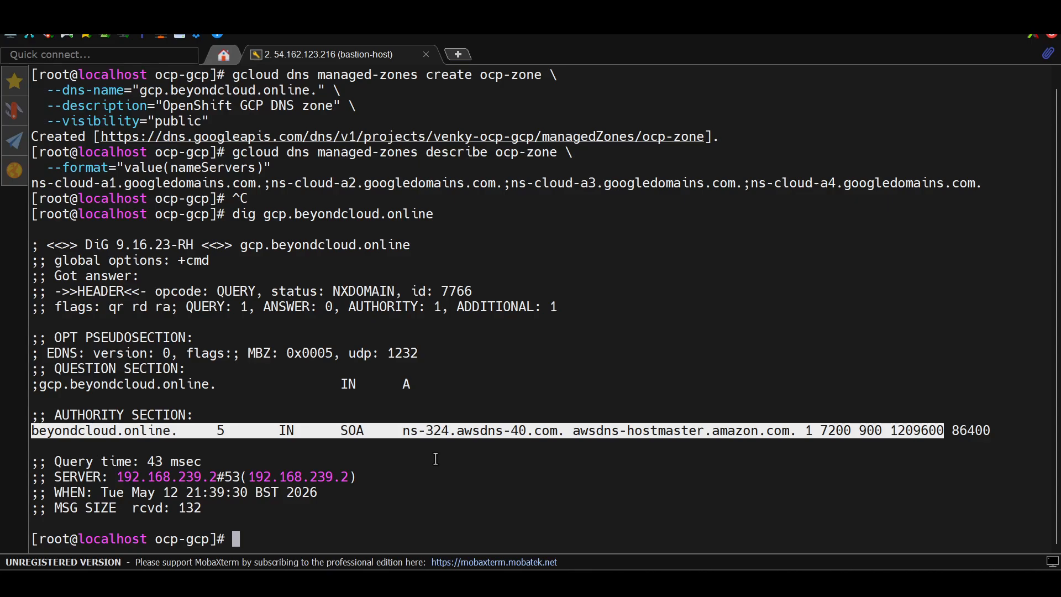
# Return to Namecheap and clear the four awsdns entries from nameservers 1 to 4 of beyondcloud.online.
pyautogui.click(519, 584)
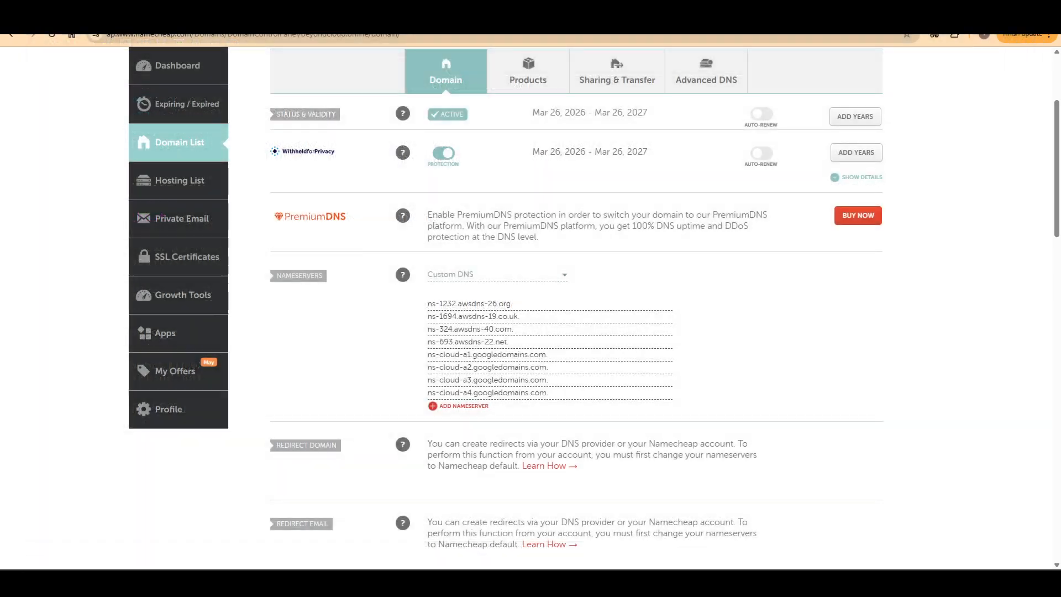
pyautogui.click(564, 309)
pyautogui.moveTo(564, 308); pyautogui.dragTo(332, 304)
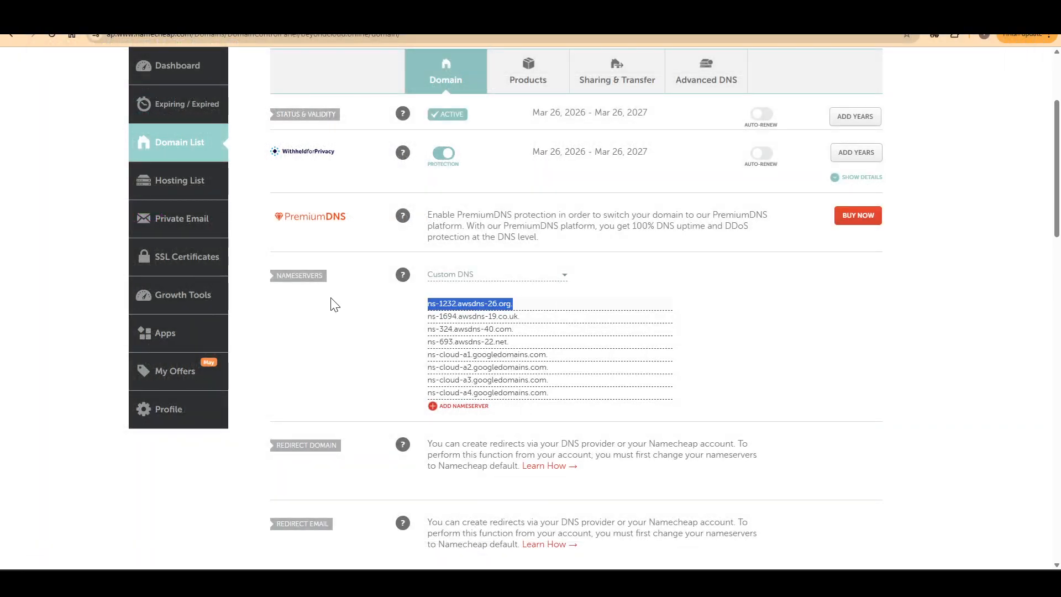
pyautogui.press('BackSpace')
pyautogui.press('Tab')
pyautogui.press('BackSpace')
pyautogui.moveTo(566, 330); pyautogui.dragTo(318, 338)
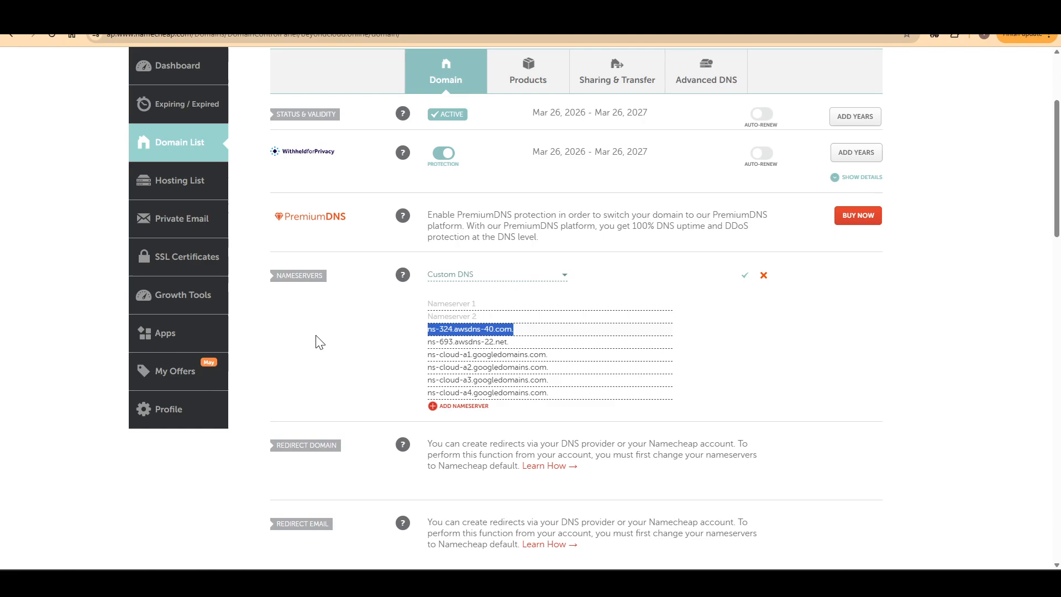
pyautogui.press('BackSpace')
pyautogui.moveTo(559, 343); pyautogui.dragTo(331, 347)
pyautogui.press('BackSpace')
# Move ns-cloud-a4.googledomains.com. to the fourth nameserver entry and ns-cloud-a3.googledomains.com. to the third.
pyautogui.click(579, 354)
pyautogui.moveTo(578, 353); pyautogui.dragTo(348, 350)
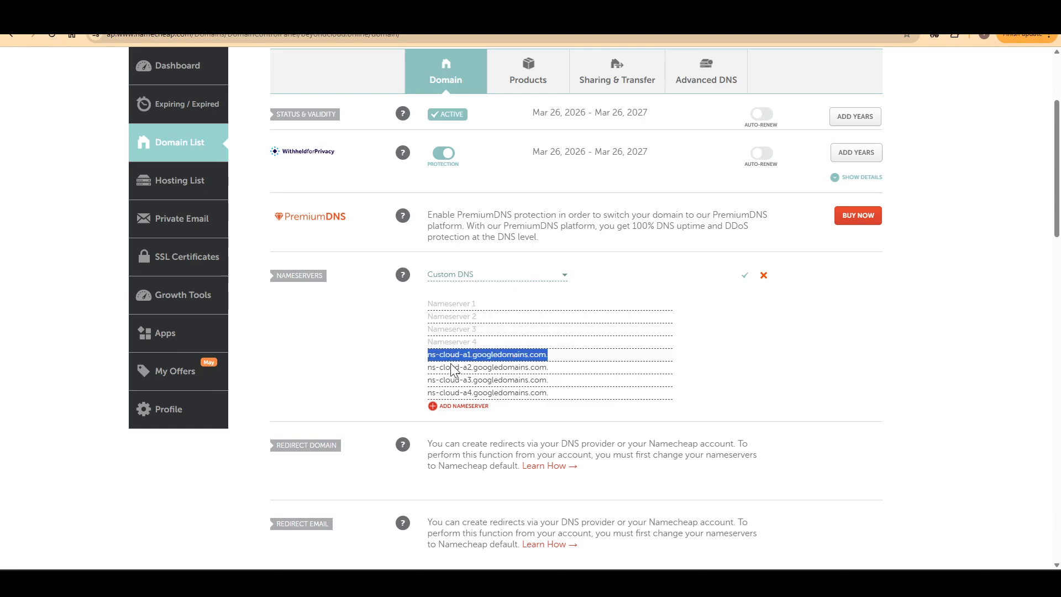
pyautogui.click(541, 364)
pyautogui.moveTo(563, 396); pyautogui.dragTo(407, 358)
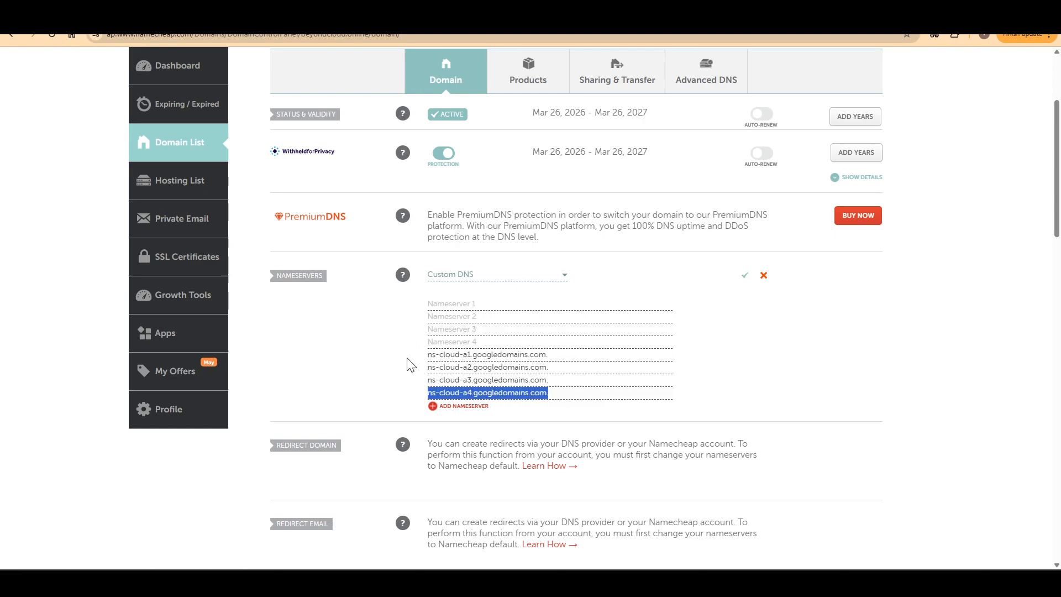
pyautogui.hotkey('ctrl', 'x')
pyautogui.click(451, 341)
pyautogui.hotkey('ctrl', 'v')
pyautogui.moveTo(561, 376); pyautogui.dragTo(381, 369)
pyautogui.hotkey('ctrl', 'x')
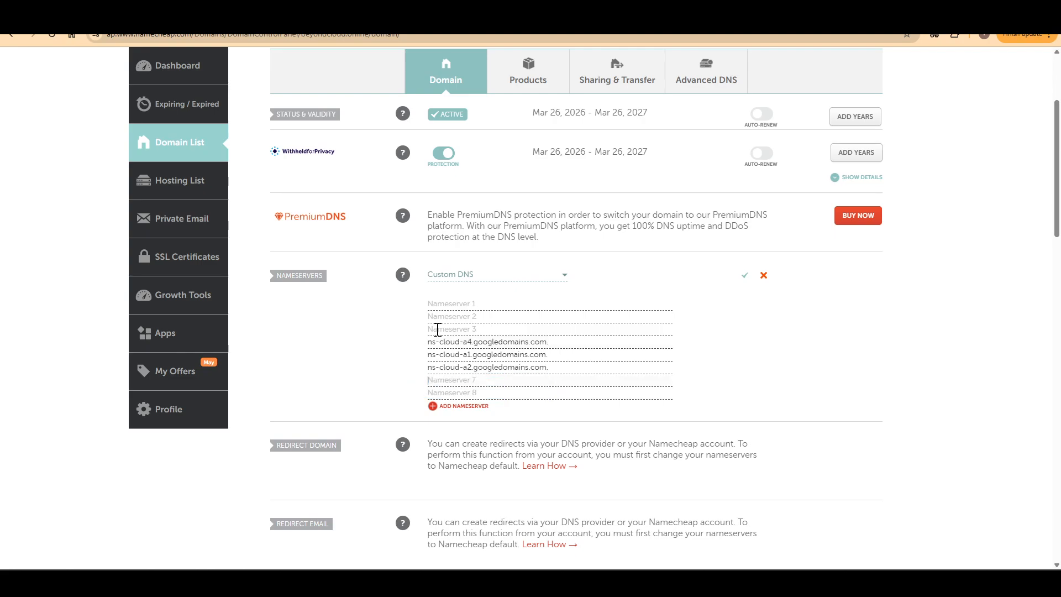
pyautogui.click(440, 329)
pyautogui.hotkey('ctrl', 'v')
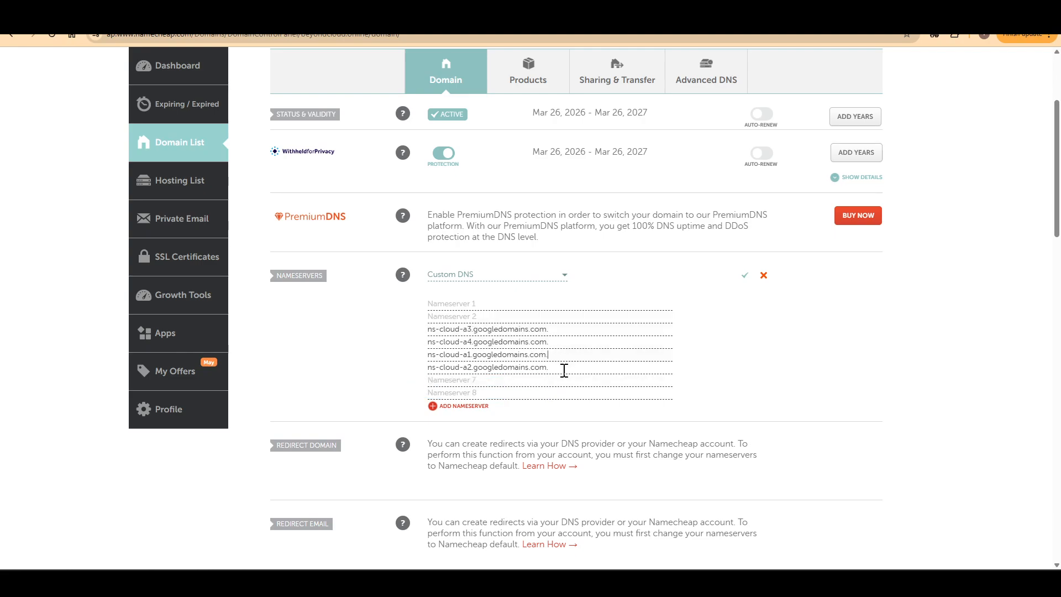
# Move ns-cloud-a2.googledomains.com. to the second nameserver entry and ns-cloud-a1.googledomains.com. to the first, and save the list.
pyautogui.moveTo(563, 369); pyautogui.dragTo(367, 372)
pyautogui.hotkey('ctrl', 'x')
pyautogui.click(450, 316)
pyautogui.hotkey('ctrl', 'v')
pyautogui.moveTo(566, 355); pyautogui.dragTo(383, 357)
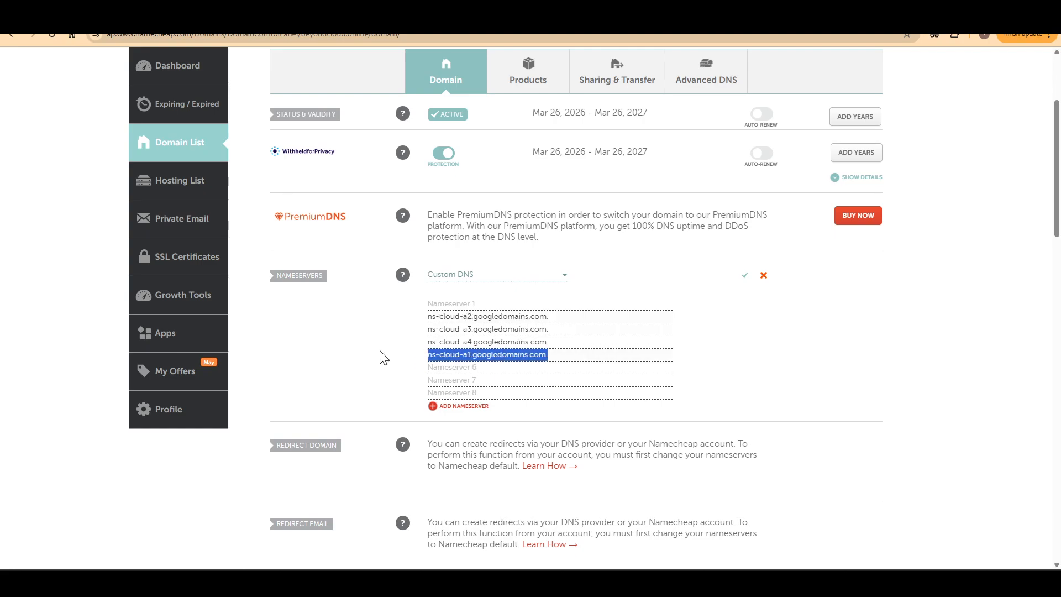
pyautogui.hotkey('ctrl', 'x')
pyautogui.click(452, 304)
pyautogui.hotkey('ctrl', 'v')
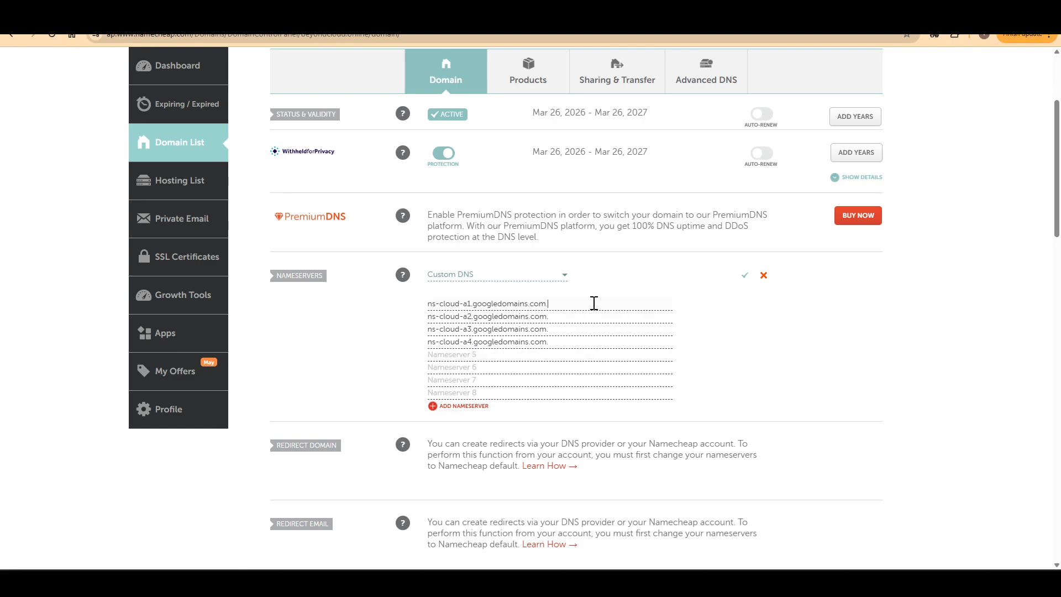
pyautogui.click(744, 275)
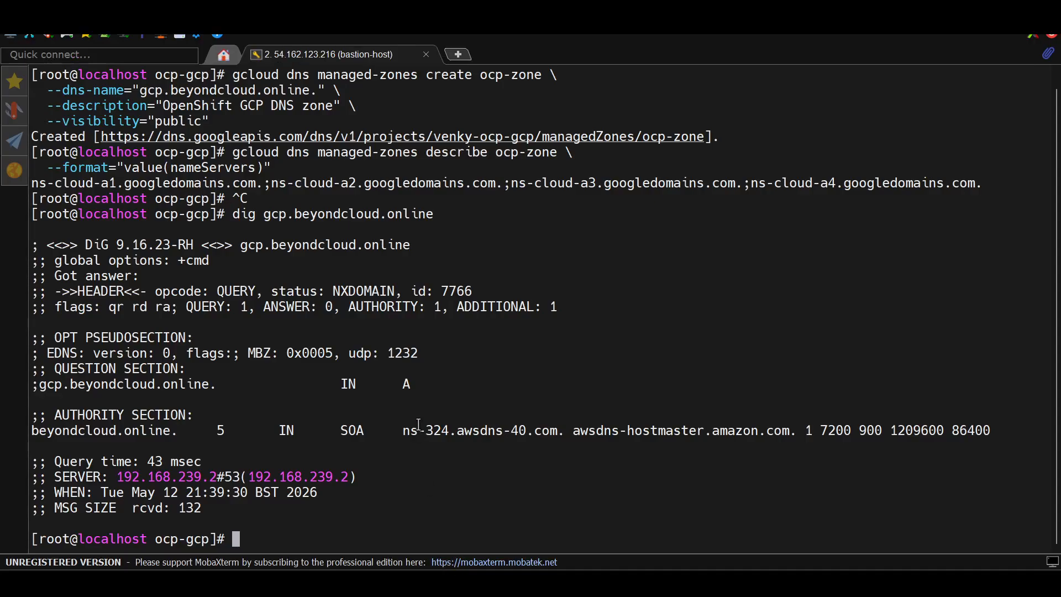
# Rerun dig gcp.beyondcloud.online three times in the terminal and check the nameserver in the authority section.
pyautogui.press('Up')
pyautogui.press('Return')
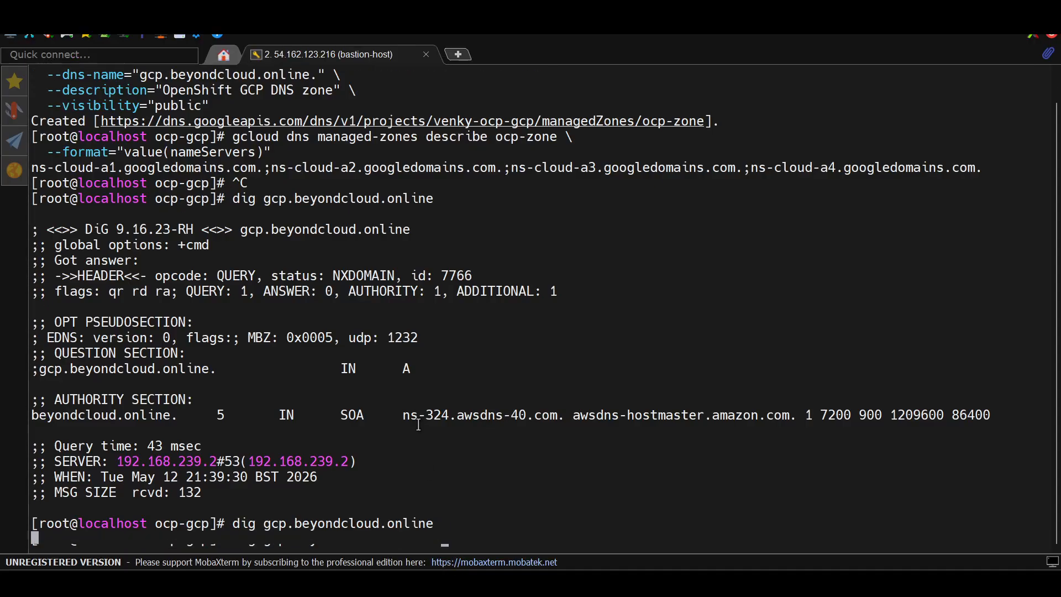
pyautogui.press('Up')
pyautogui.press('Return')
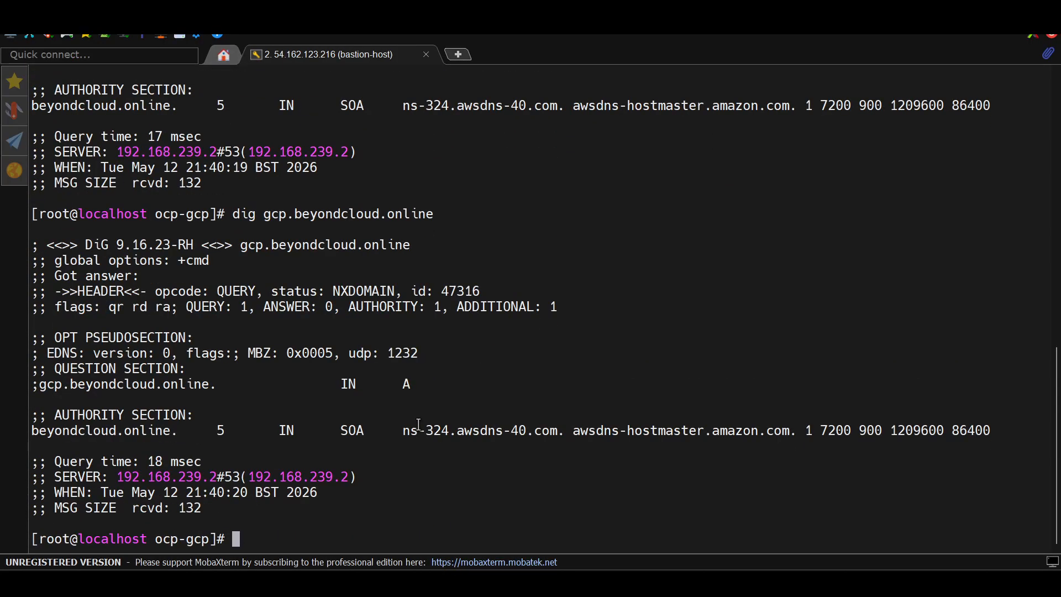
pyautogui.press('Up')
pyautogui.press('Return')
pyautogui.doubleClick(435, 420)
pyautogui.doubleClick(435, 436)
pyautogui.click(435, 436)
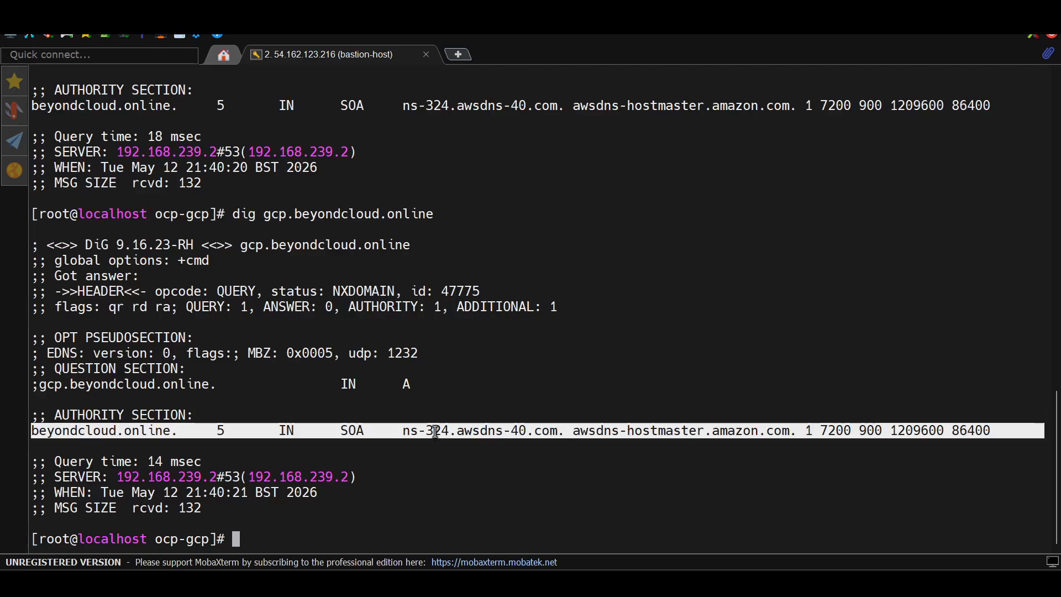
pyautogui.tripleClick(435, 433)
pyautogui.doubleClick(435, 431)
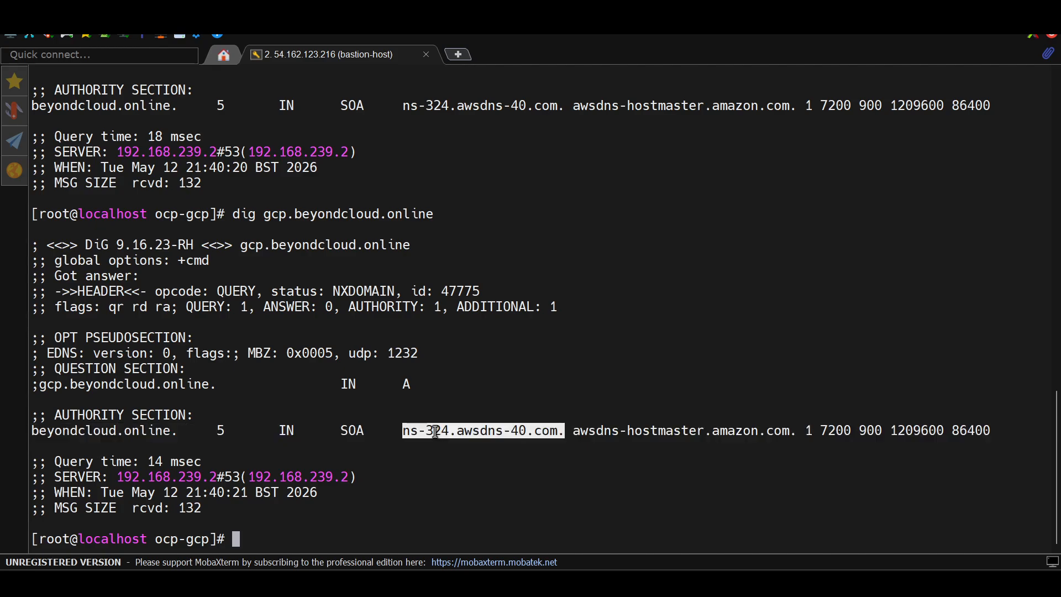
pyautogui.click(464, 485)
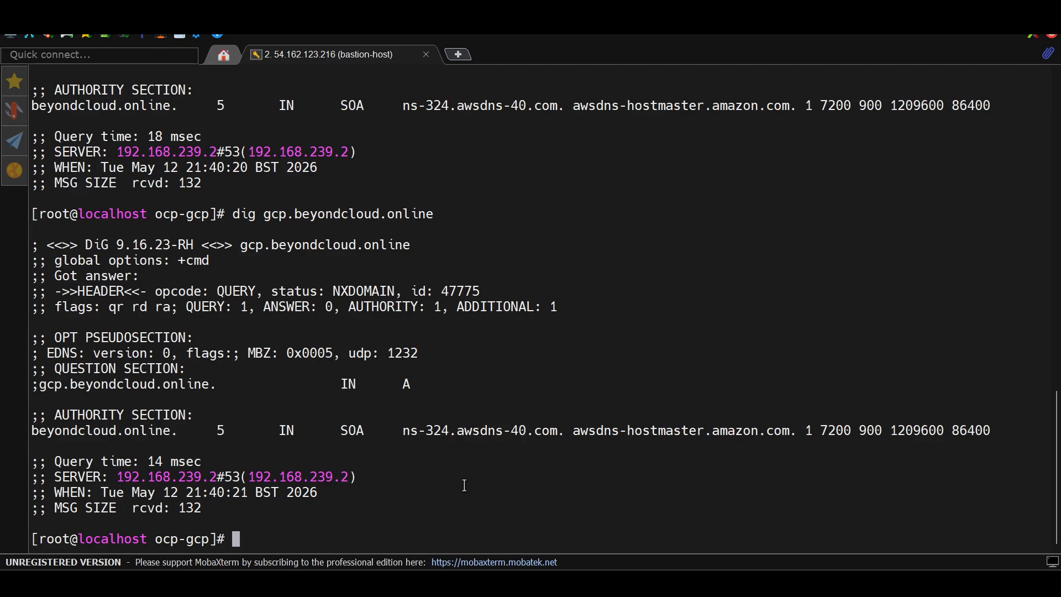
# Repeat the dig lookup of gcp.beyondcloud.online twice and inspect the nameserver and hostmaster in its SOA record.
pyautogui.press('Up')
pyautogui.press('Return')
pyautogui.press('Up')
pyautogui.press('Return')
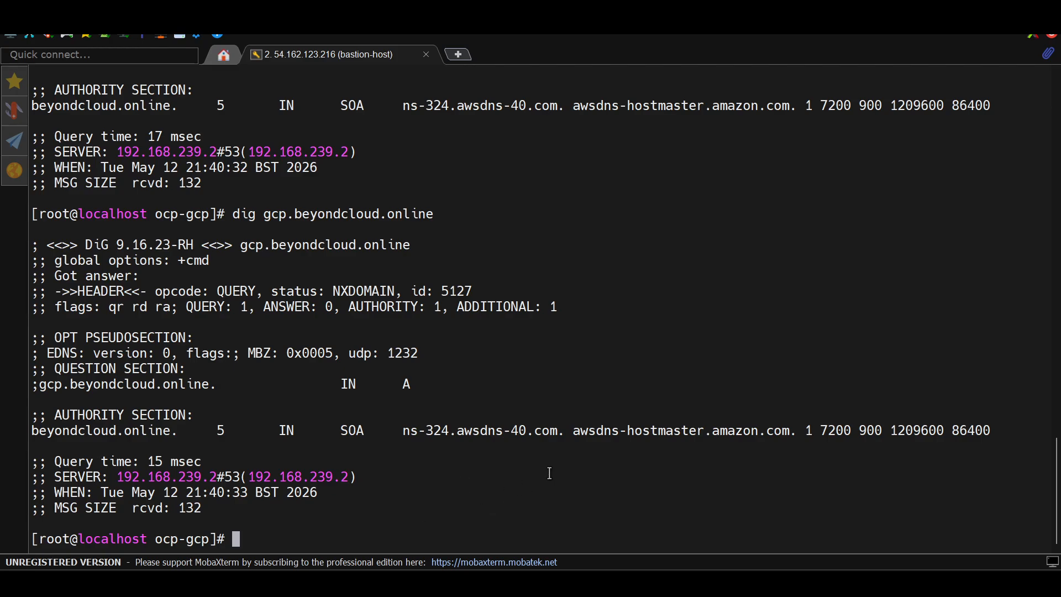
pyautogui.moveTo(470, 583)
pyautogui.moveTo(404, 432); pyautogui.dragTo(700, 435)
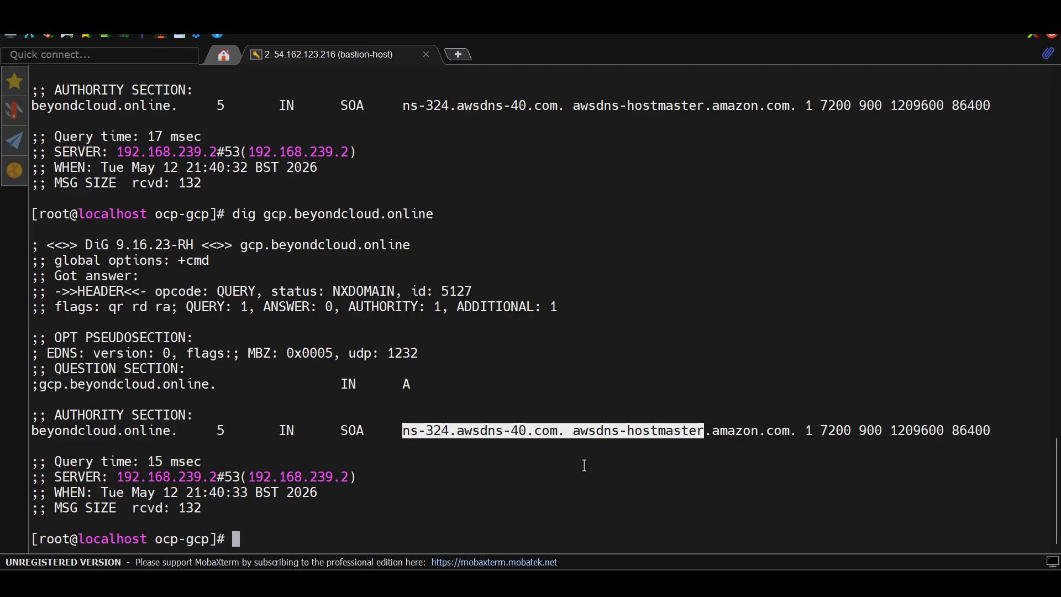
# Query gcp.beyondcloud.online with dig two more times to check whether the nameserver change has propagated.
pyautogui.click(865, 465)
pyautogui.press('Up')
pyautogui.press('Up')
pyautogui.press('Down')
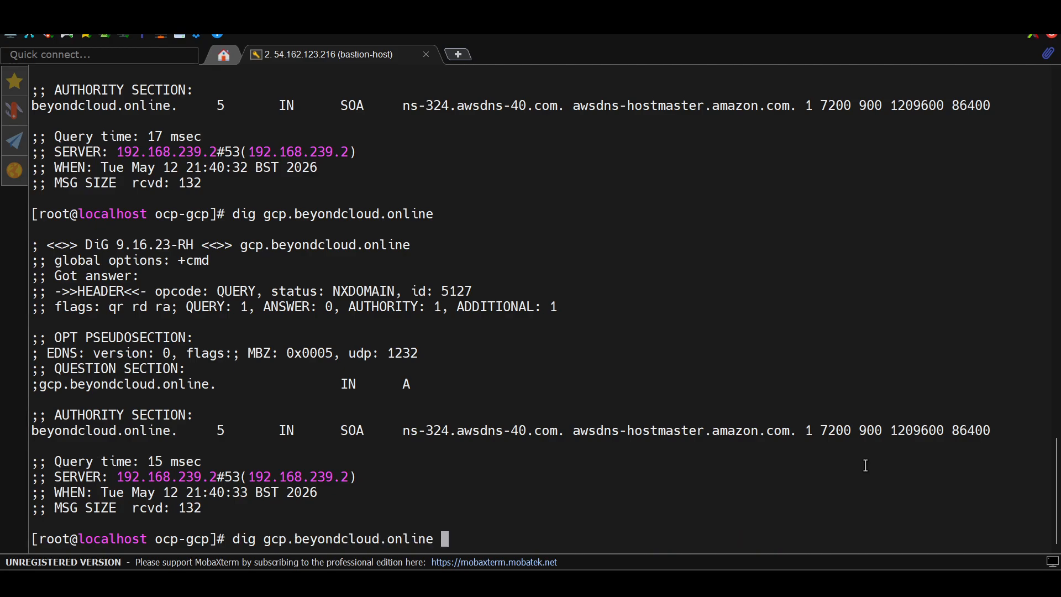
pyautogui.press('Return')
pyautogui.press('Up')
pyautogui.press('Return')
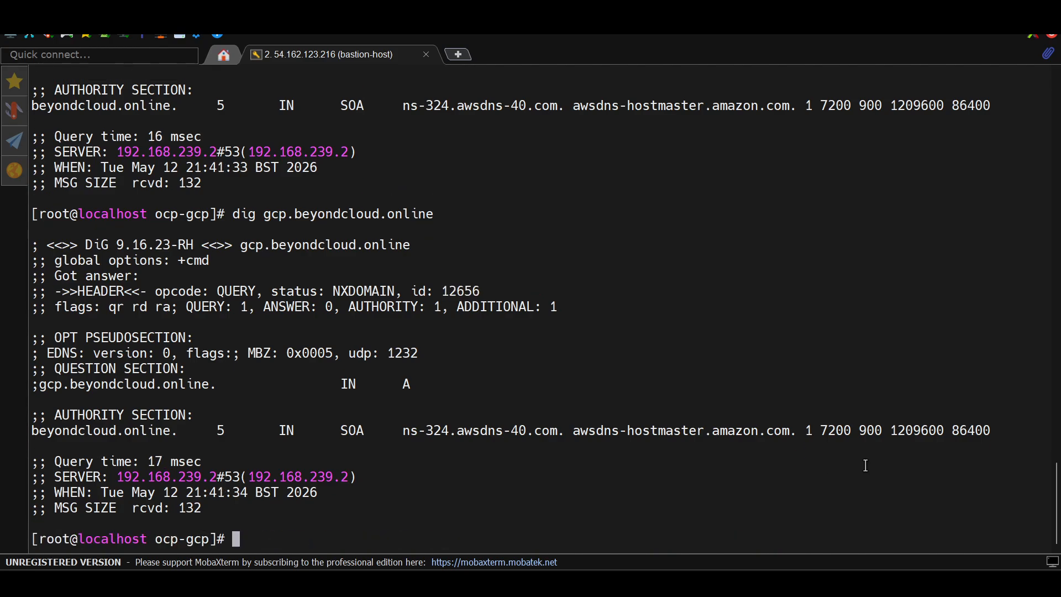